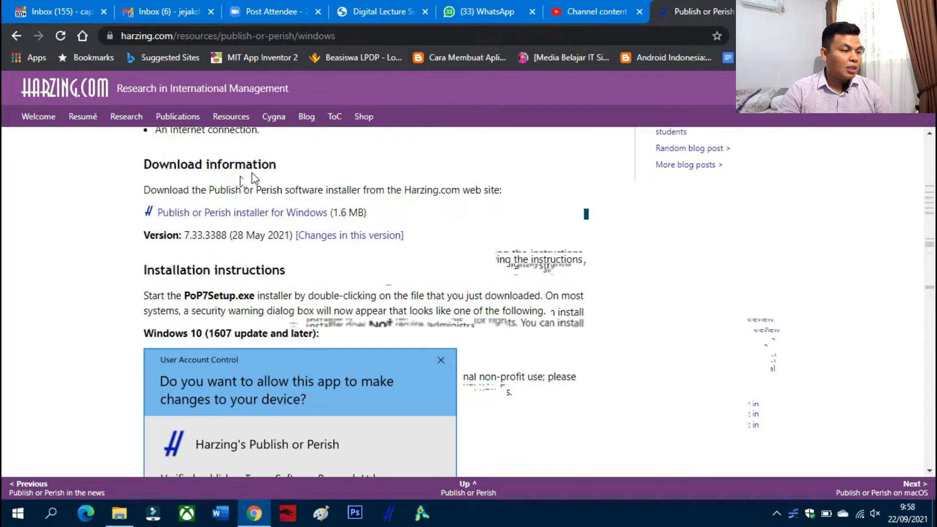
Download the Publish or Perish installer for Windows from the page's download information section.
scroll(257, 206, down, 15)
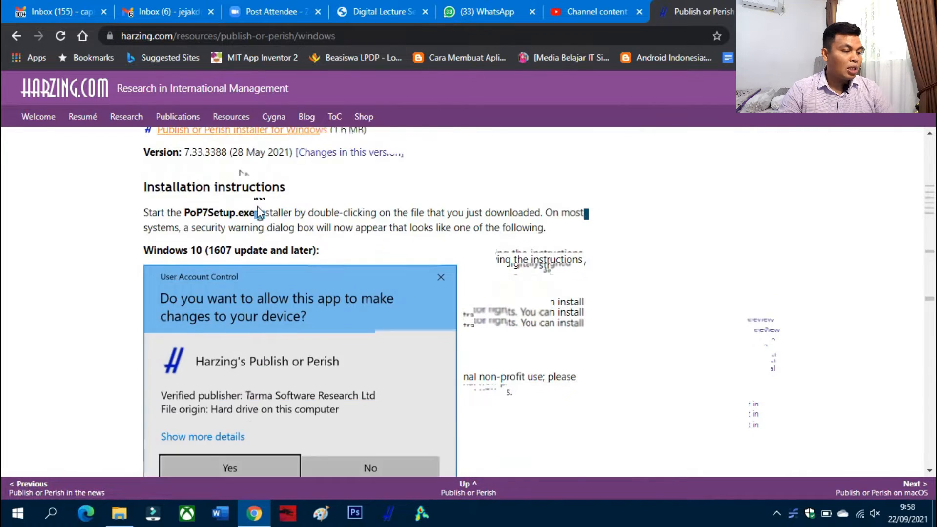
scroll(262, 213, down, 8)
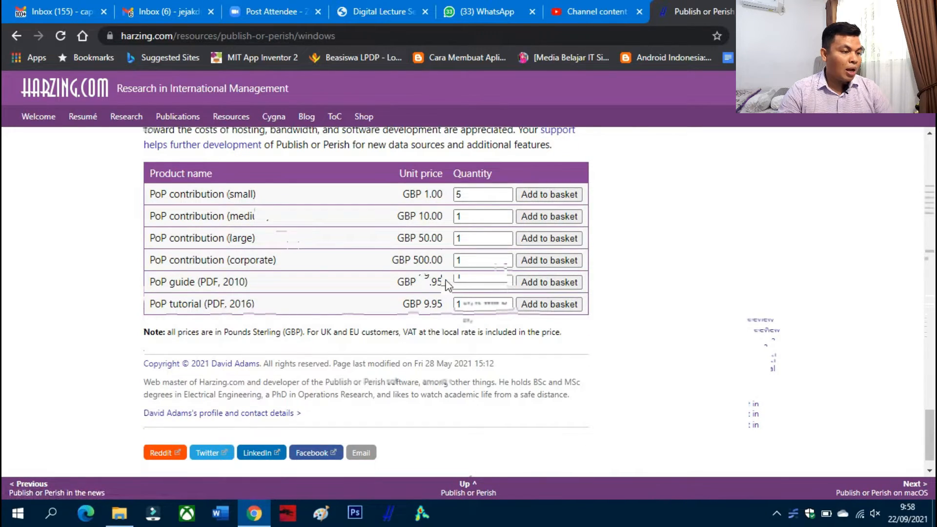
scroll(397, 278, up, 8)
scroll(398, 277, up, 10)
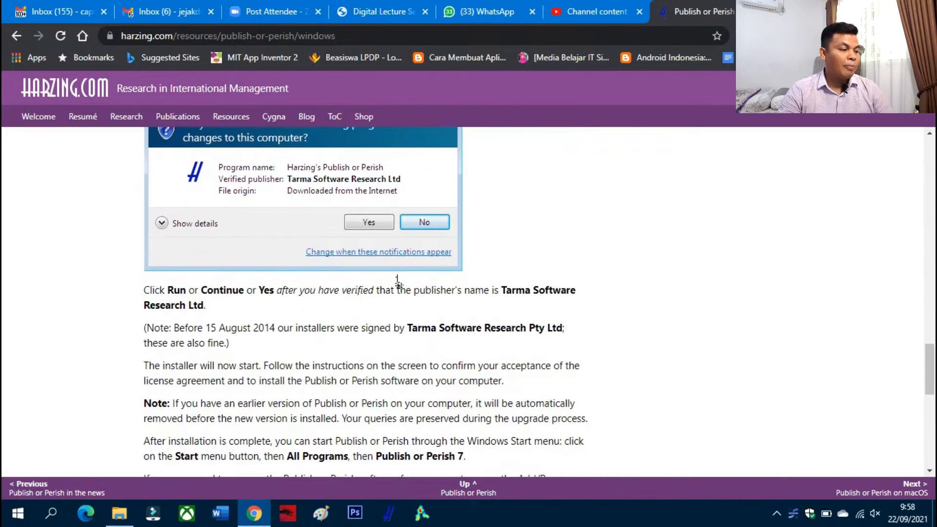
scroll(396, 278, up, 6)
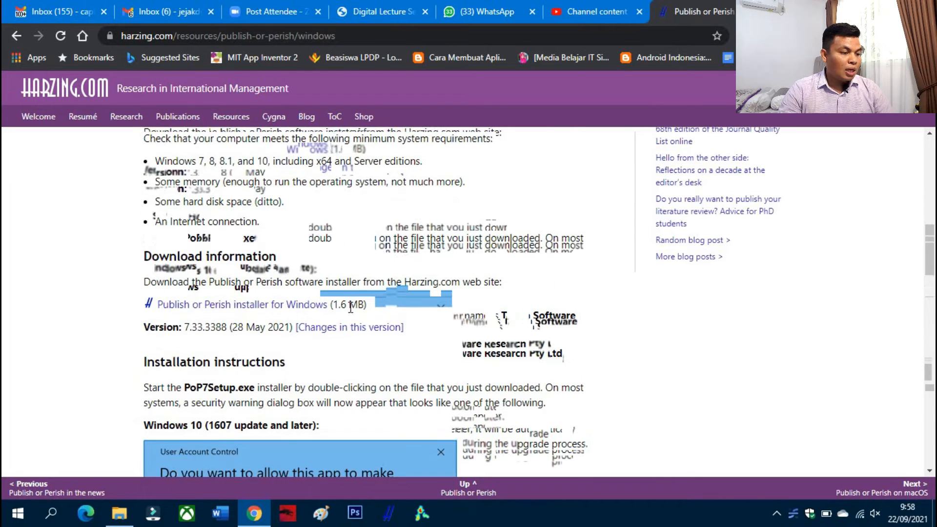
click(300, 308)
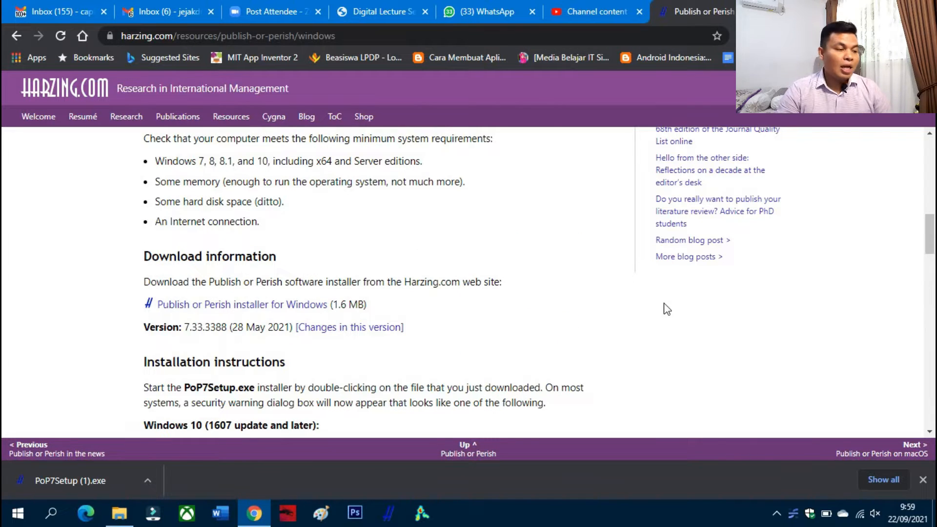
Switch to Publish or Perish and create a new Google Scholar search.
click(393, 515)
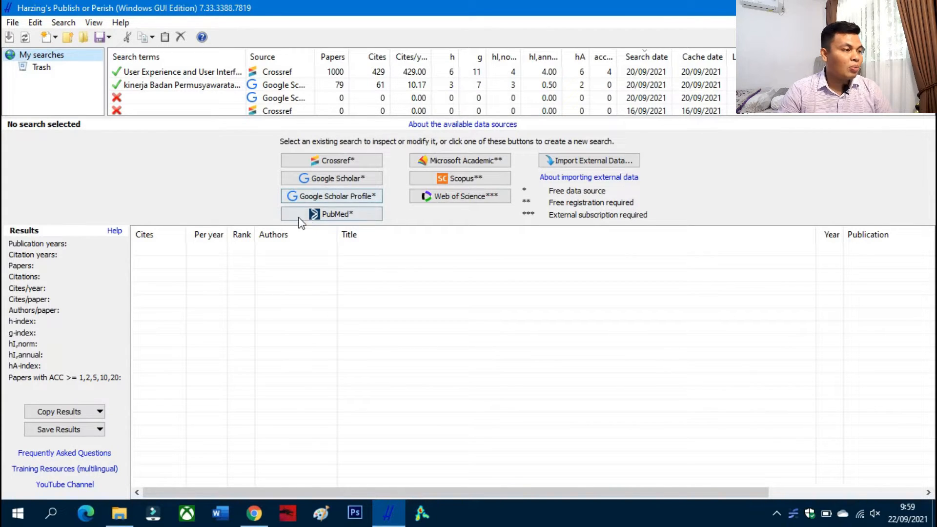
click(34, 22)
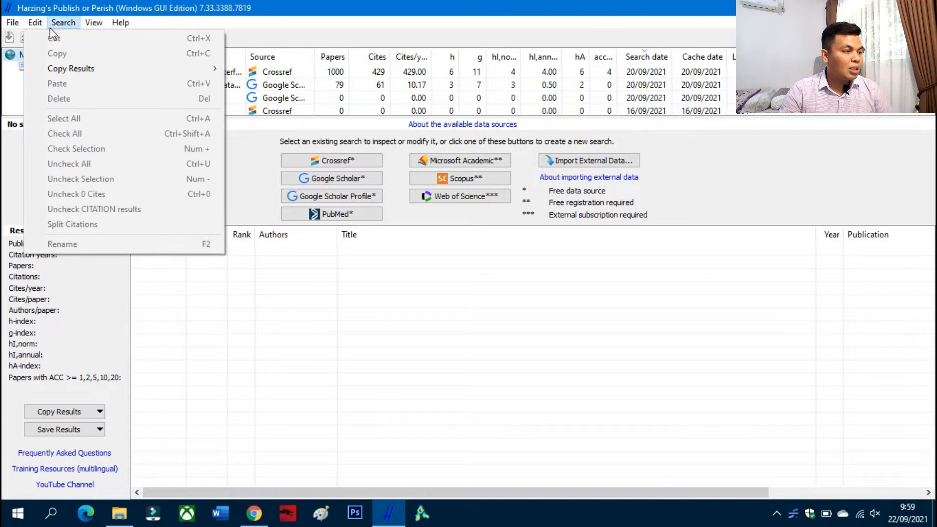
mouse_move(57, 30)
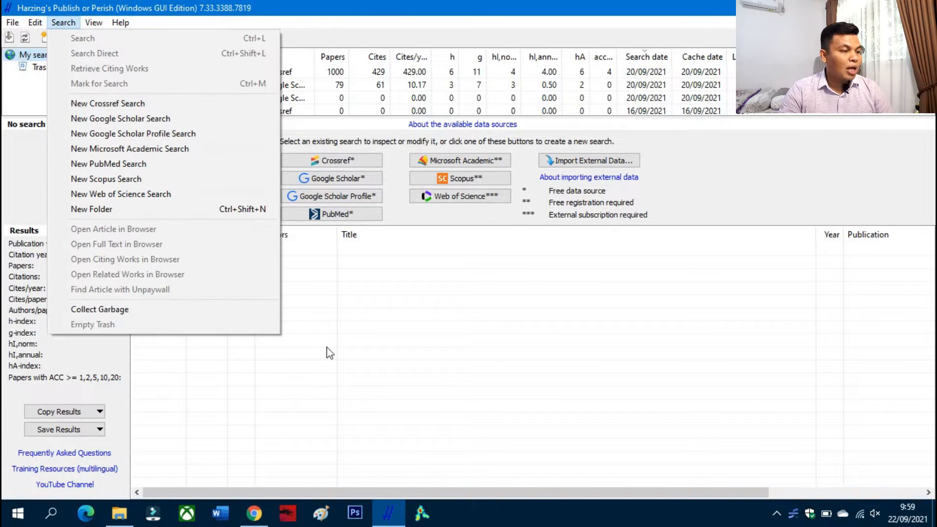
click(390, 369)
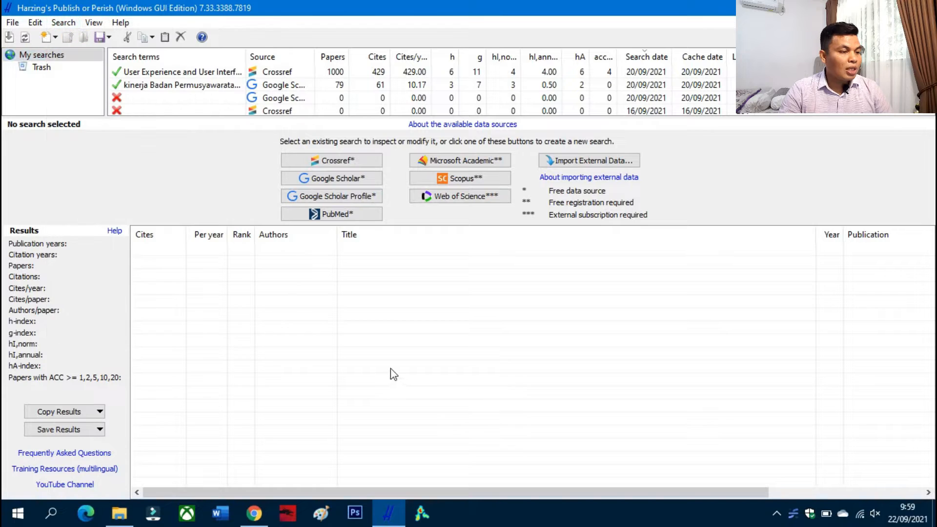
click(331, 178)
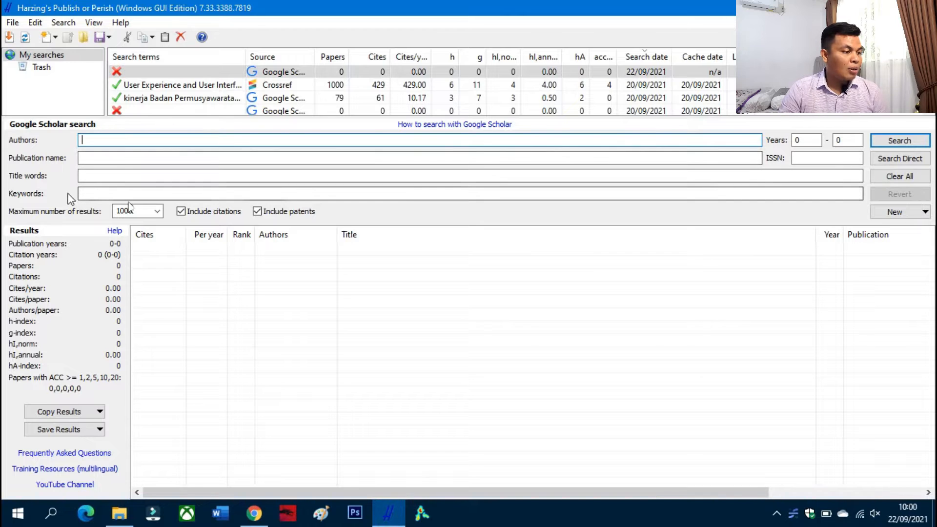
Enter "Cases based reasoning" as the title words of the Google Scholar search.
click(103, 175)
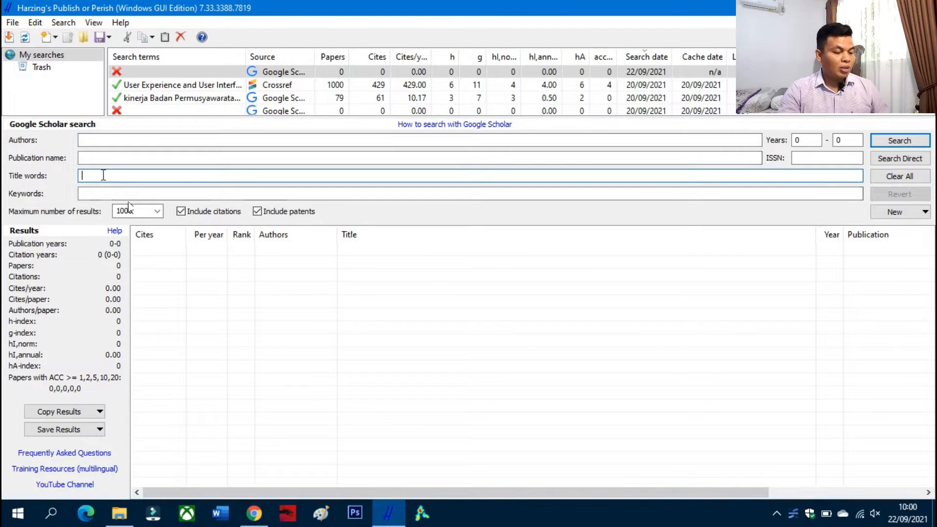
text(F)
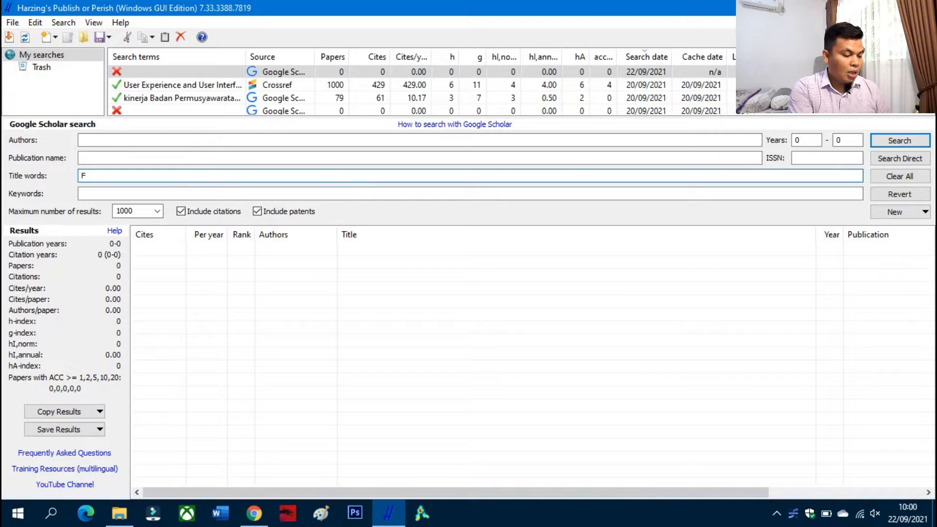
text(uCases bas)
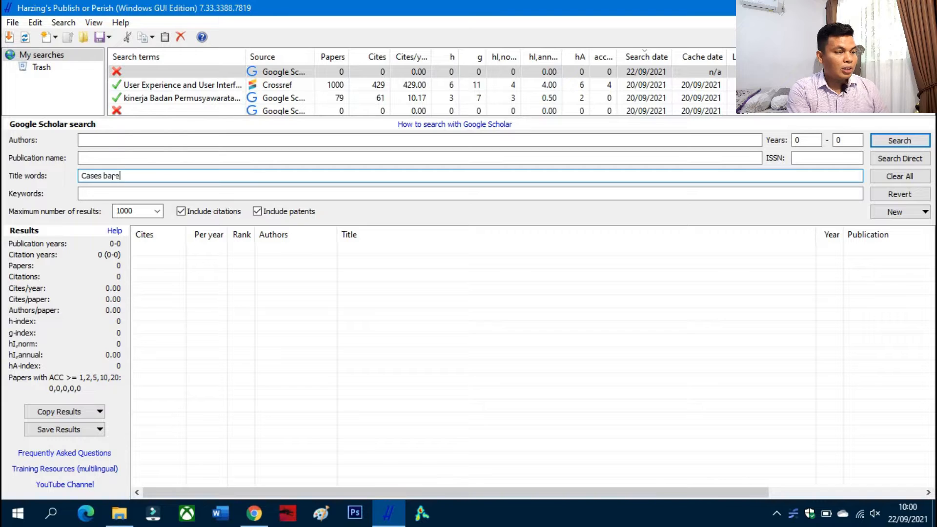
text(ed reasoning)
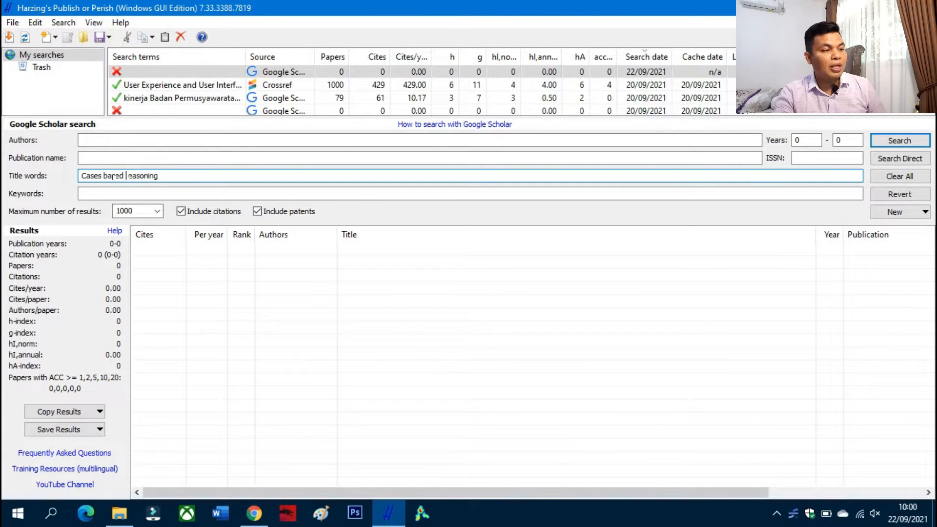
Limit the publication years to 2019–2021 and run the Google Scholar search.
double_click(798, 140)
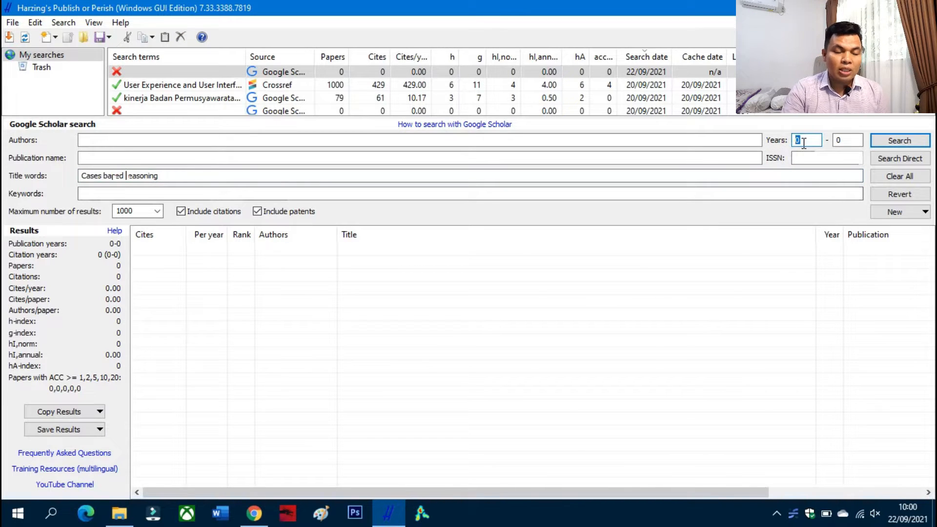
text(201)
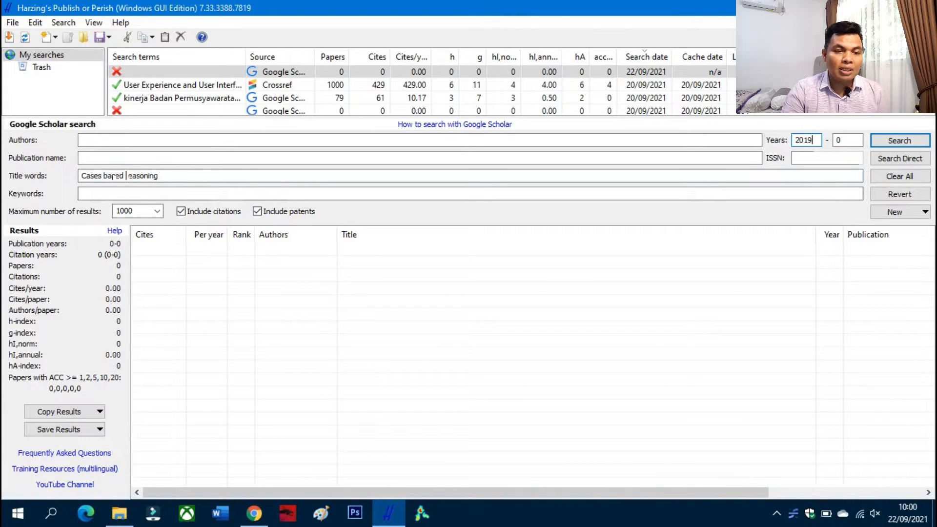
text(9)
key(Tab)
text(2021)
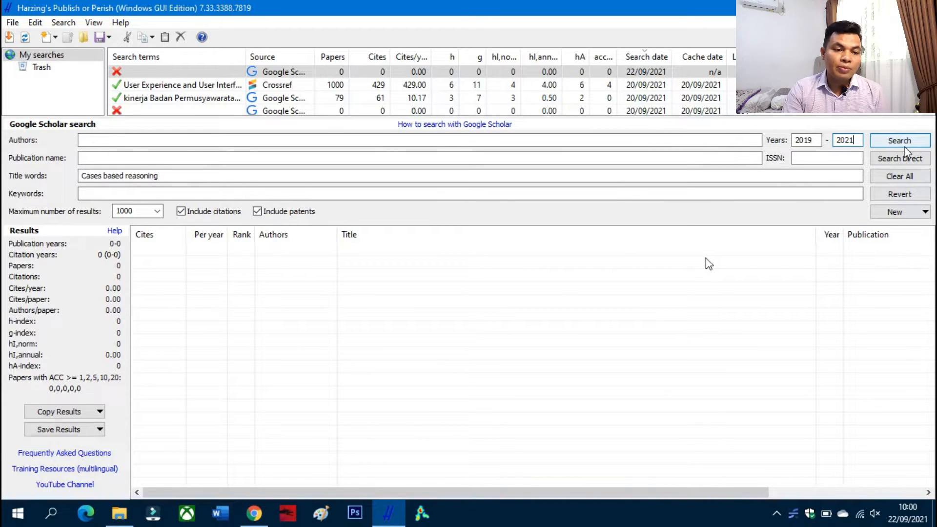
click(888, 146)
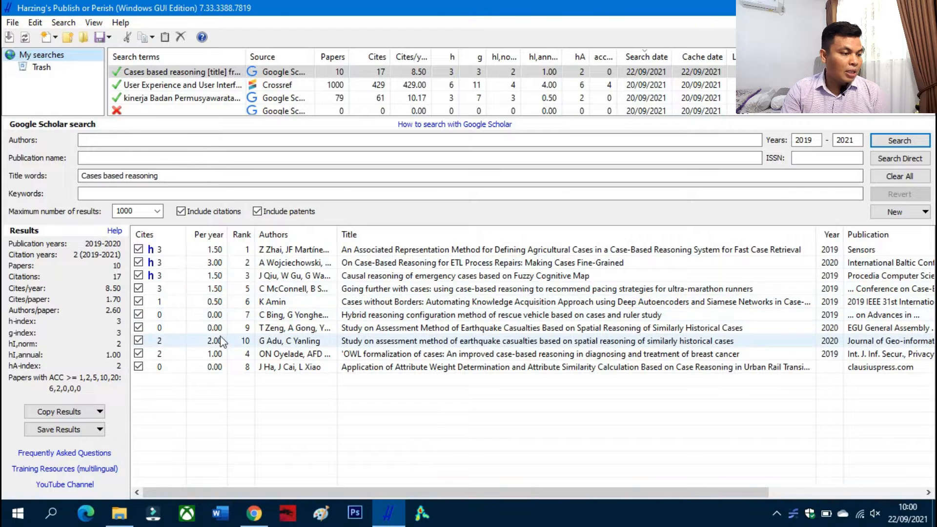
Open the result "An Associated Representation Method for Defining Agricultural Cases in a Case-Based Reasoning System for Fast Case Retrieval" in the browser.
drag(364, 493, 552, 491)
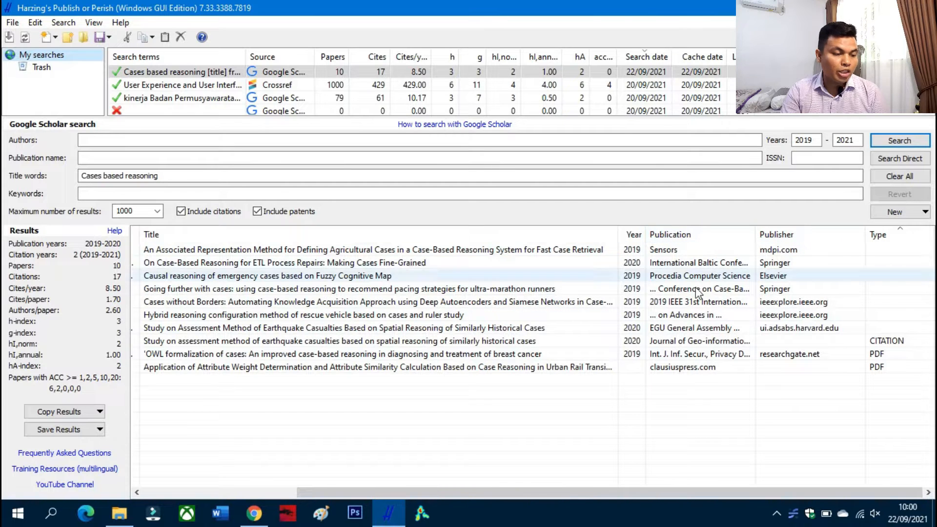
drag(441, 491, 198, 474)
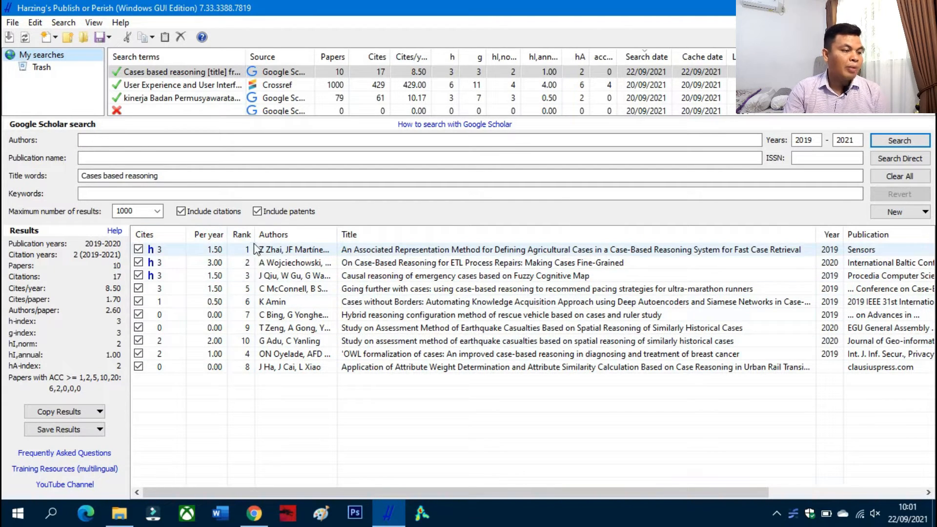
drag(515, 494, 608, 489)
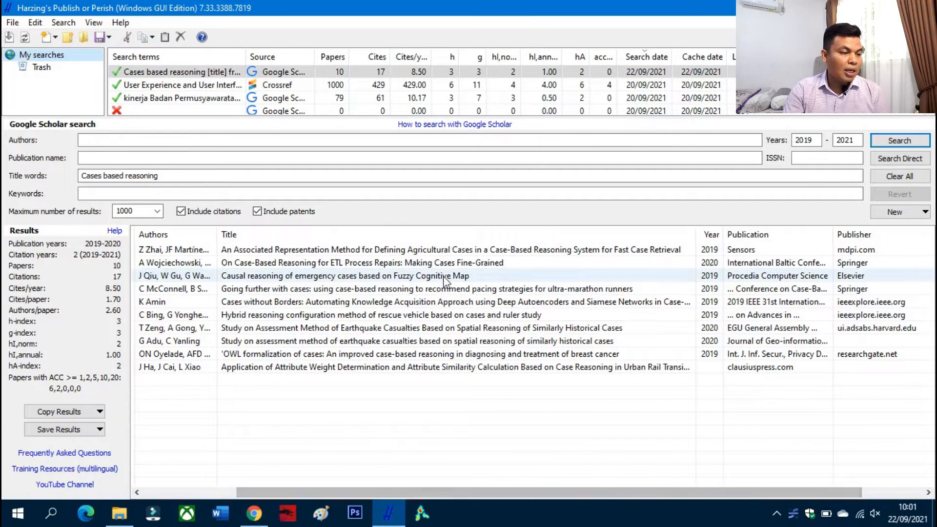
click(436, 253)
right_click(438, 254)
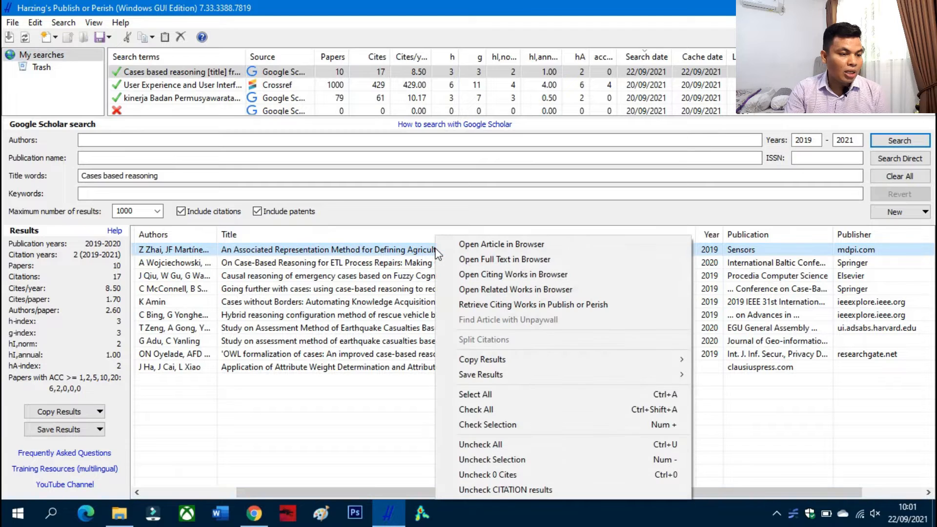
click(486, 250)
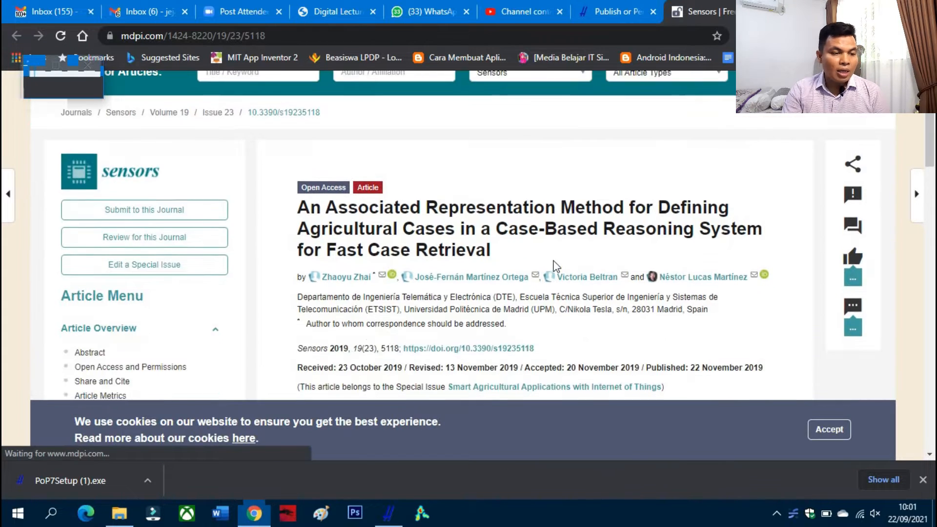
Accept the MDPI site's cookies and look over the article's details, download options and abstract.
scroll(452, 264, down, 2)
click(828, 429)
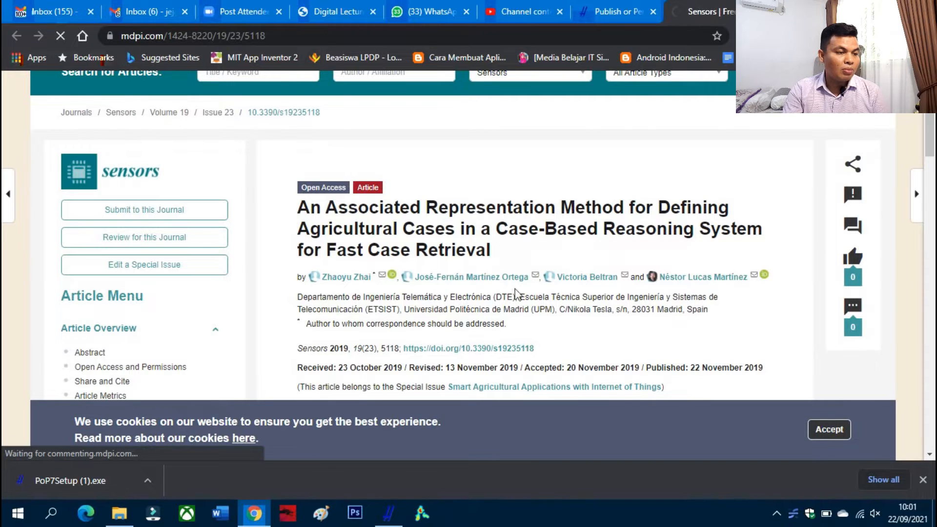
scroll(501, 275, down, 2)
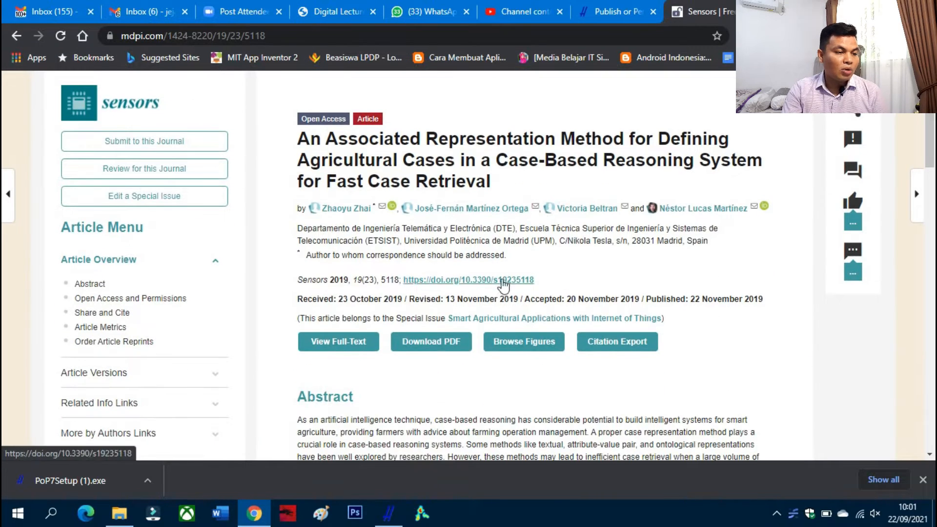
scroll(503, 264, down, 3)
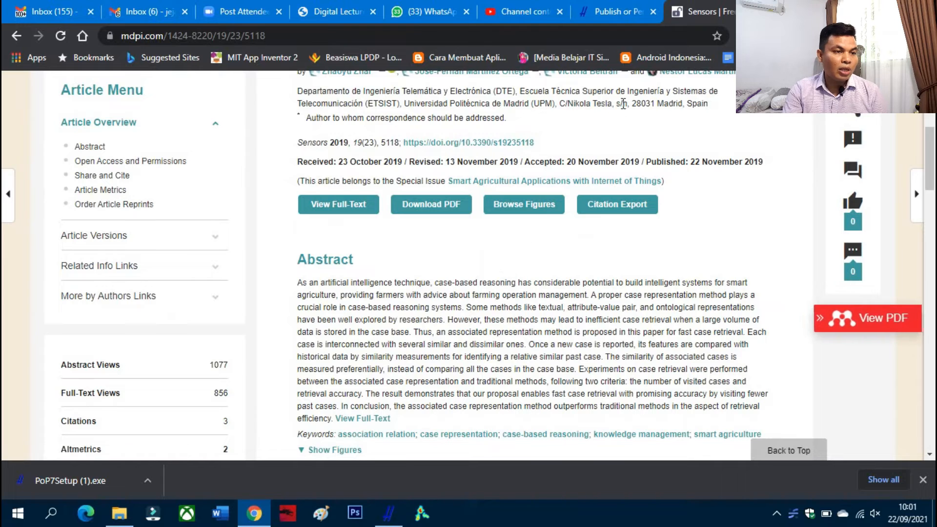
click(621, 5)
Return to Publish or Perish, open the "On Case-Based Reasoning for ETL Process Repairs" article in the browser, and accept all cookies.
click(396, 507)
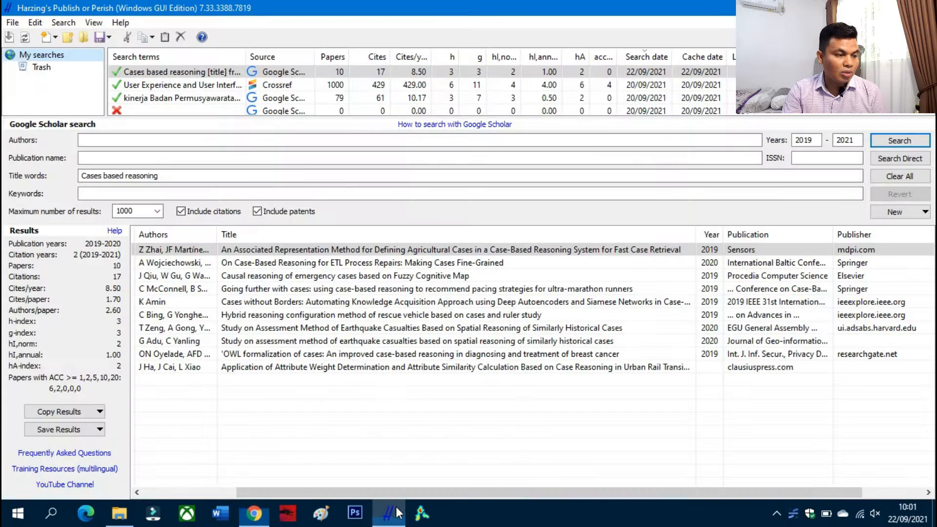
right_click(331, 266)
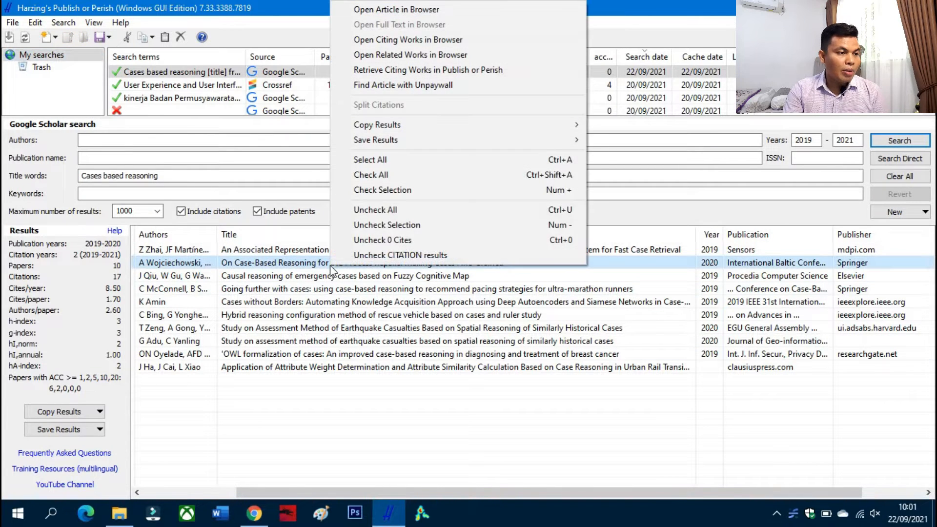
click(396, 14)
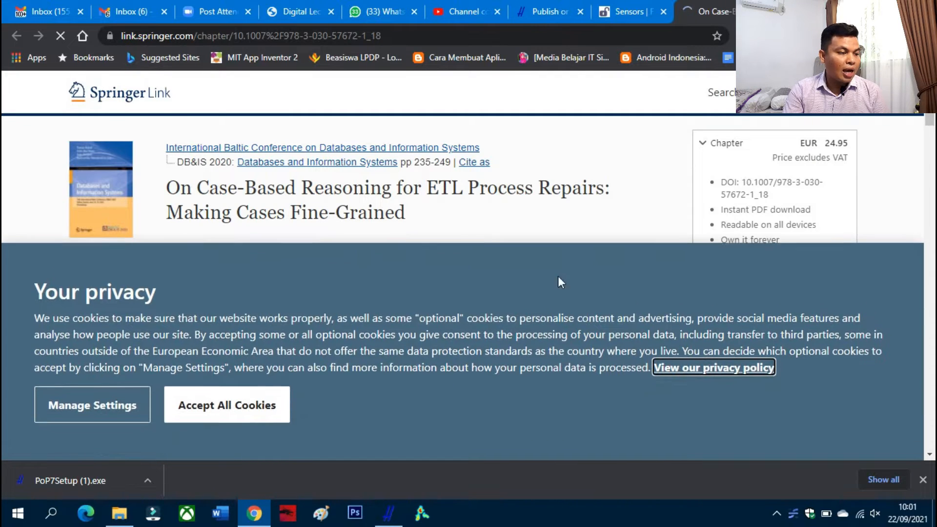
click(230, 408)
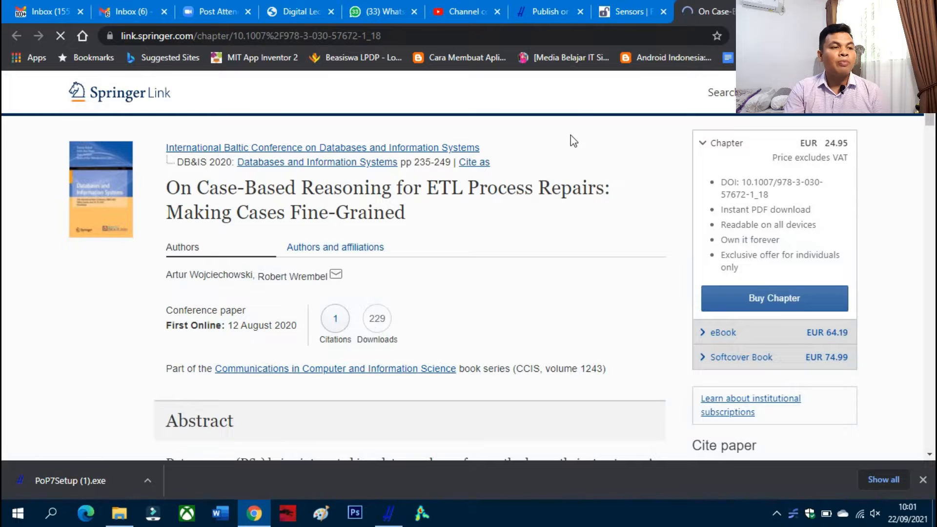
Return to Publish or Perish, set the starting year to 2015, and rerun the Google Scholar search.
click(389, 513)
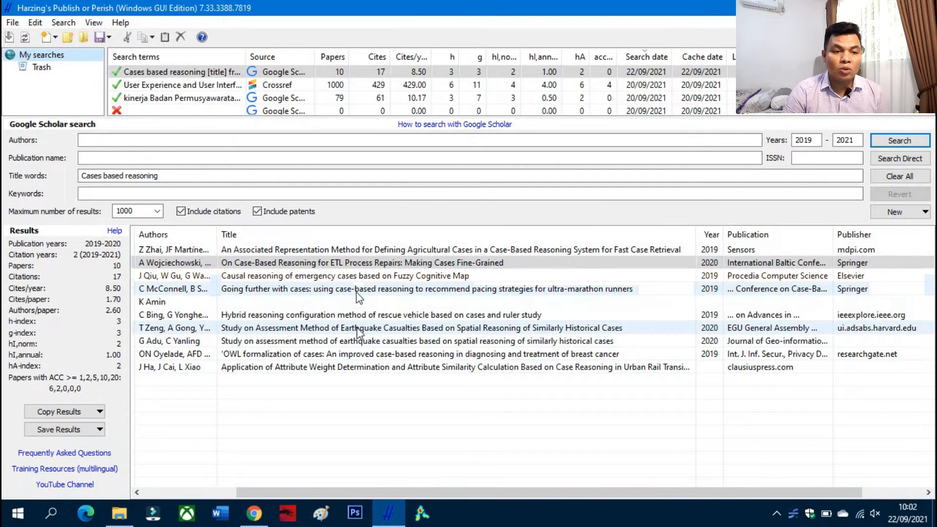
double_click(804, 140)
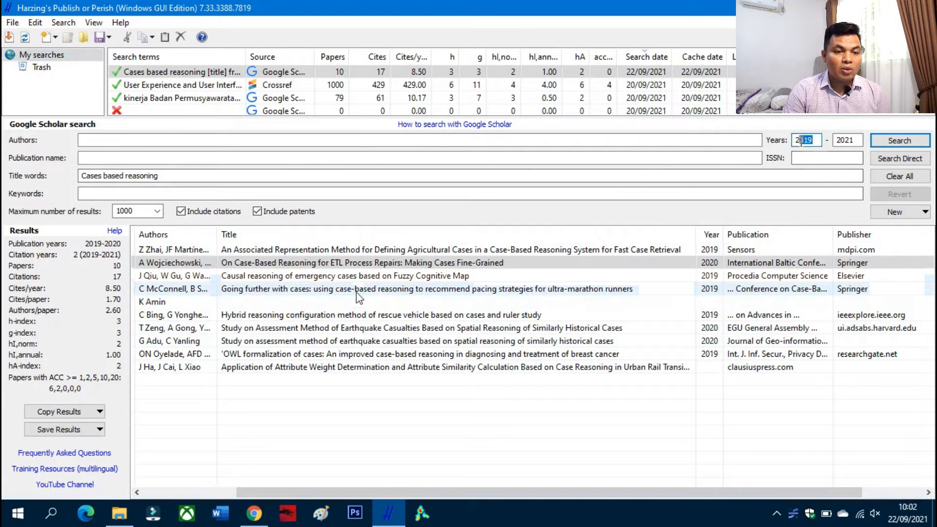
text(201)
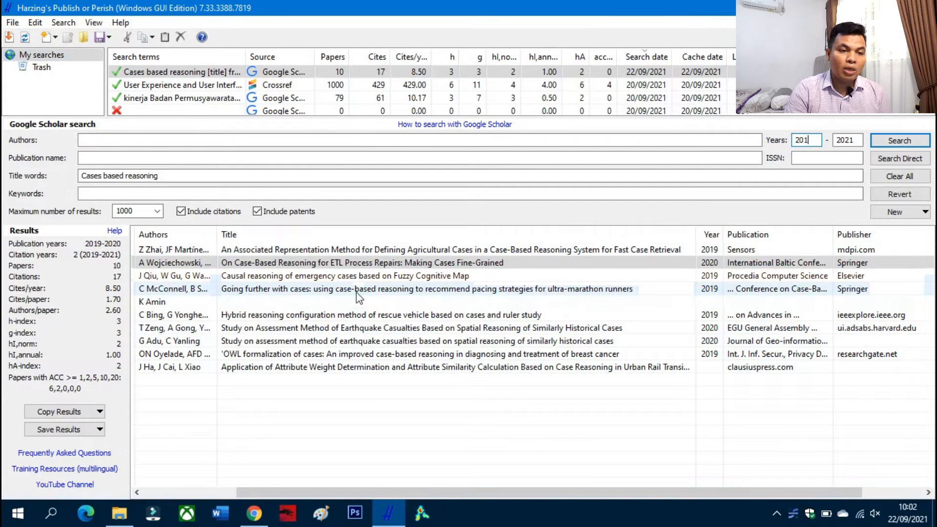
click(892, 140)
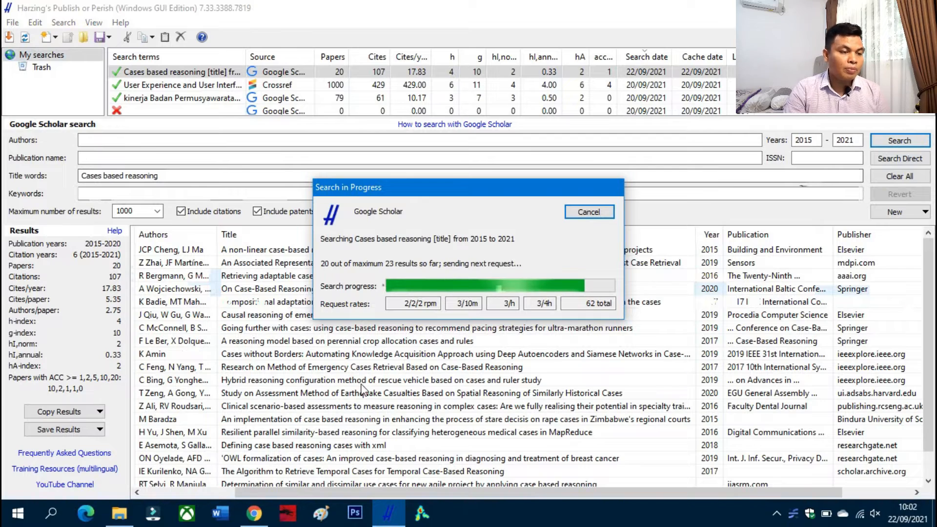
drag(367, 490, 241, 491)
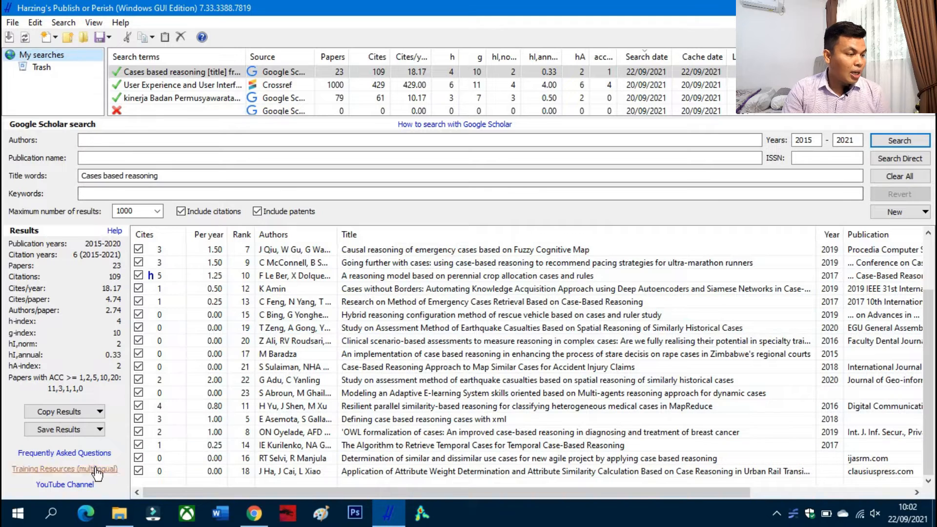
Save the search results in RIS/RefManager format as CBR.ris in the Downloads folder.
click(99, 430)
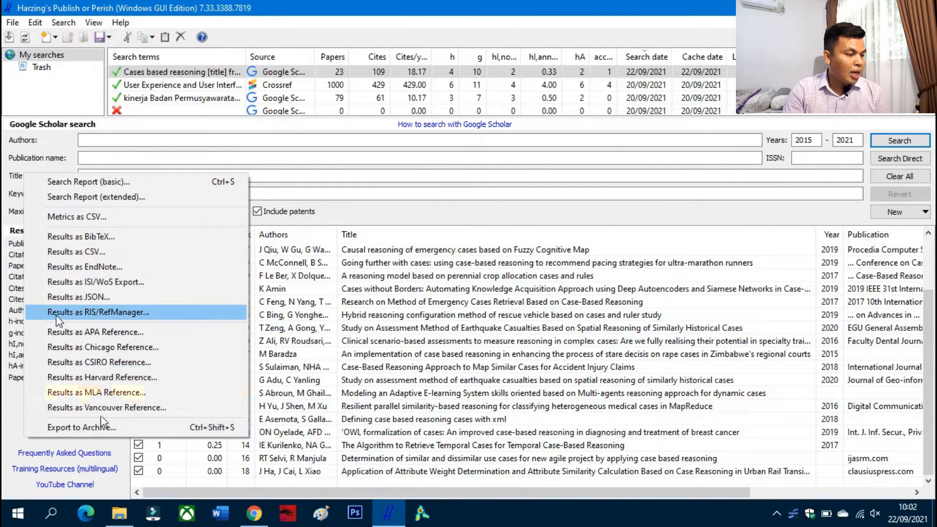
click(107, 315)
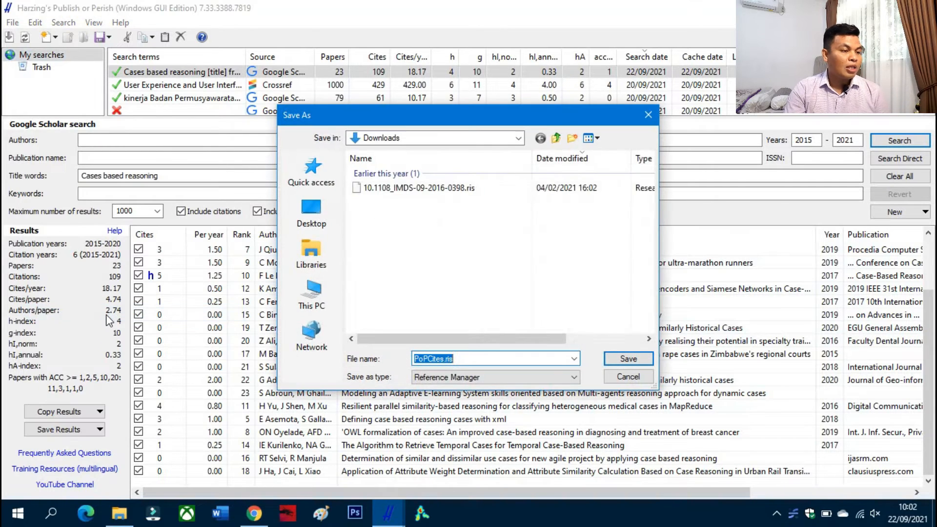
click(440, 359)
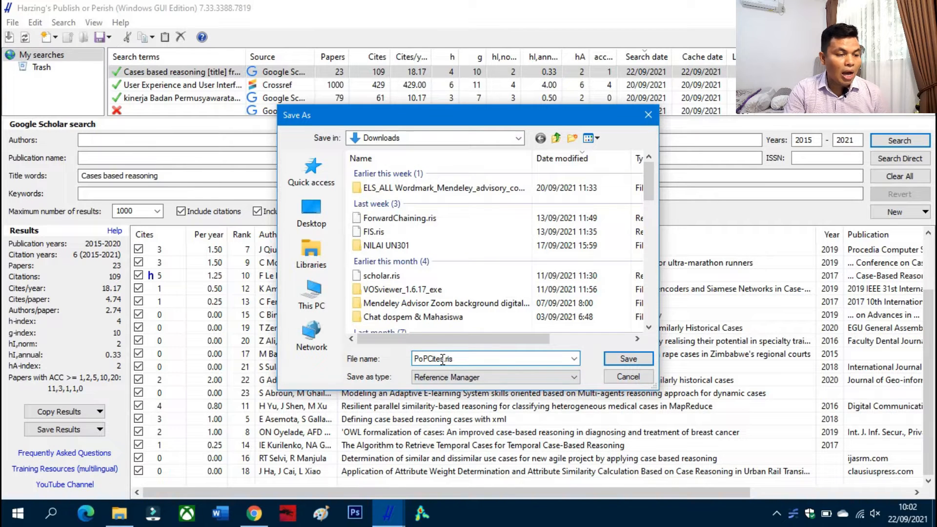
click(442, 359)
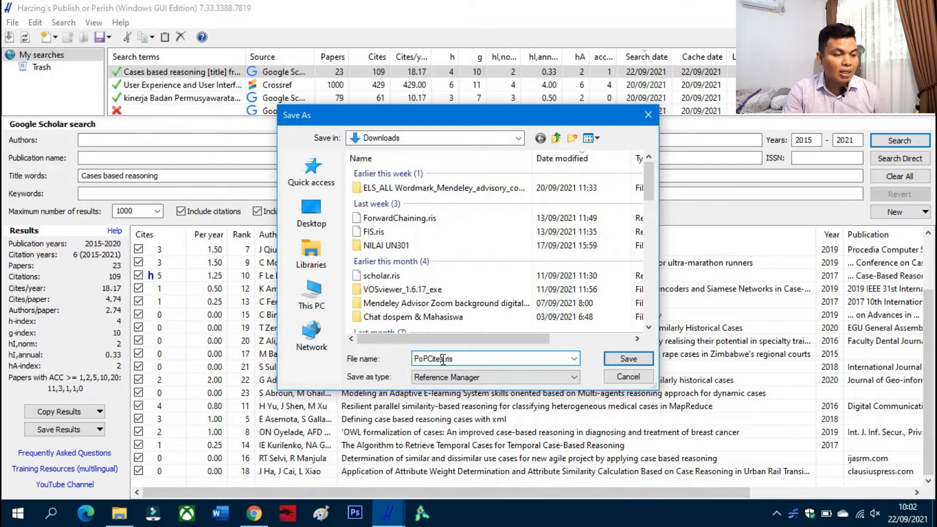
drag(444, 359, 390, 364)
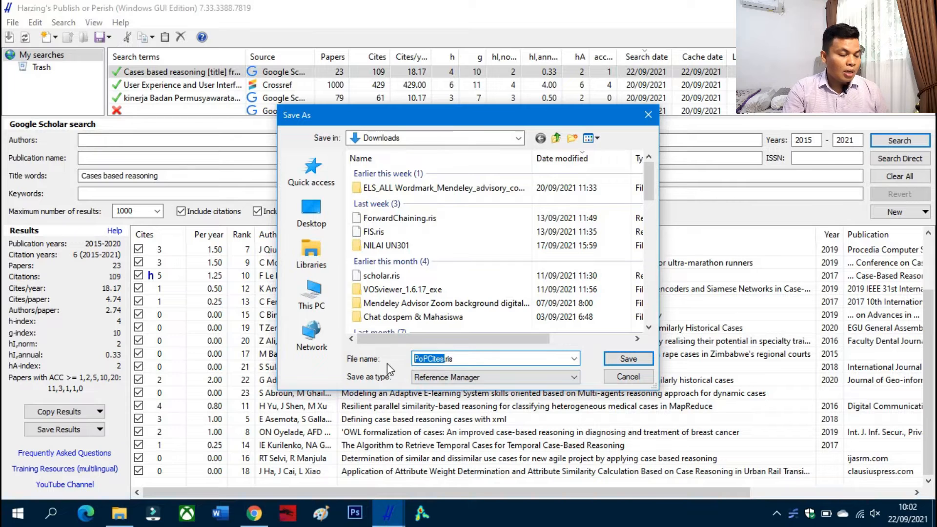
text(CBR)
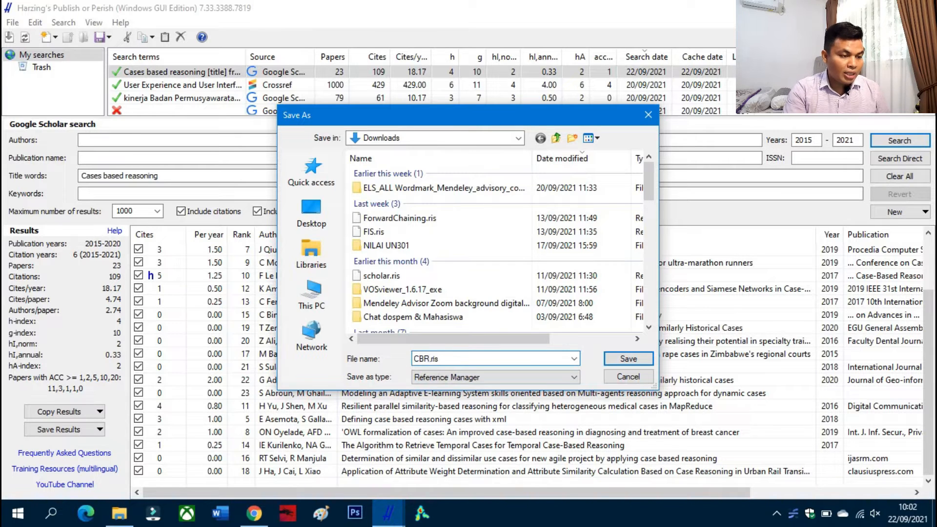
click(626, 360)
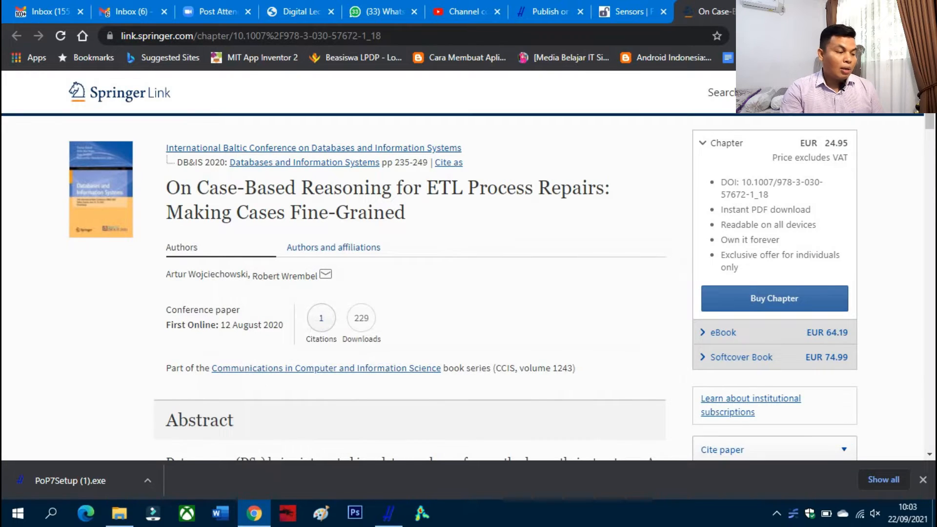
Launch Mendeley Desktop, clear the browser window out of the way, and maximize the Mendeley window.
click(48, 520)
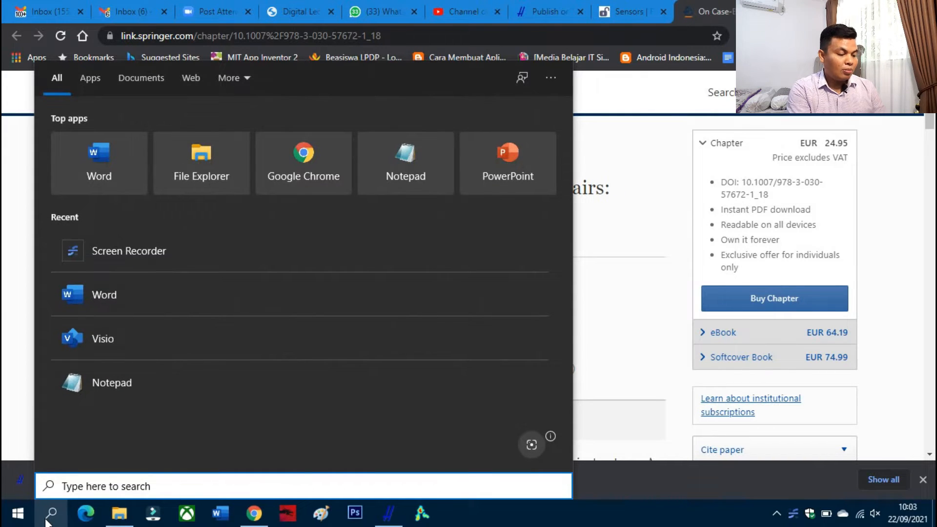
text(men)
key(Return)
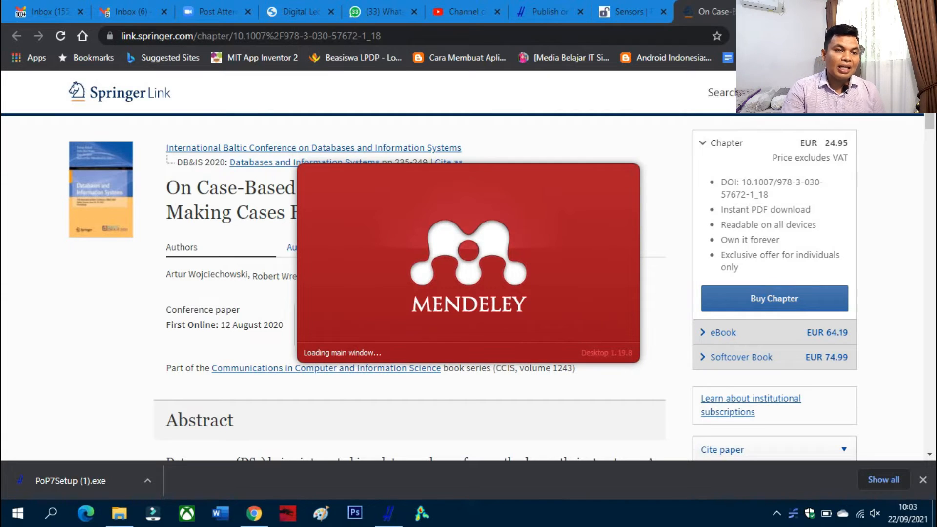
click(859, 9)
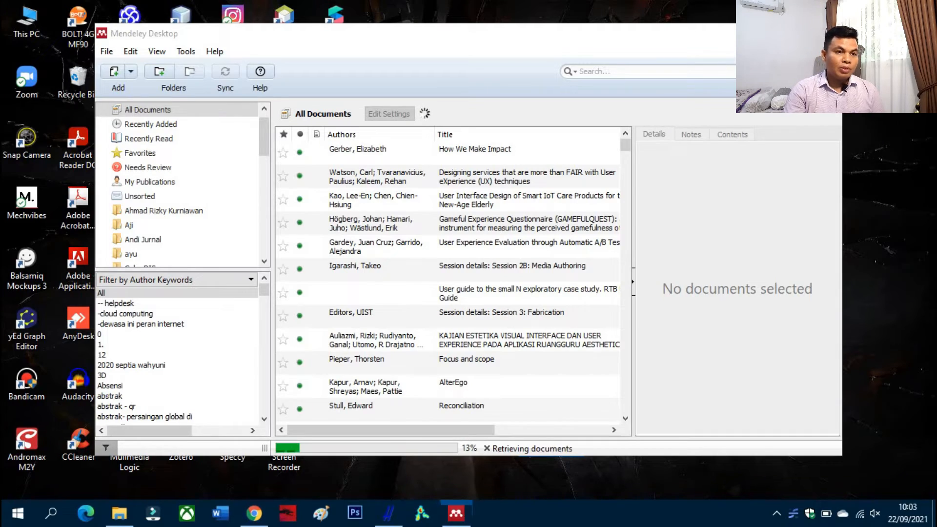
click(791, 33)
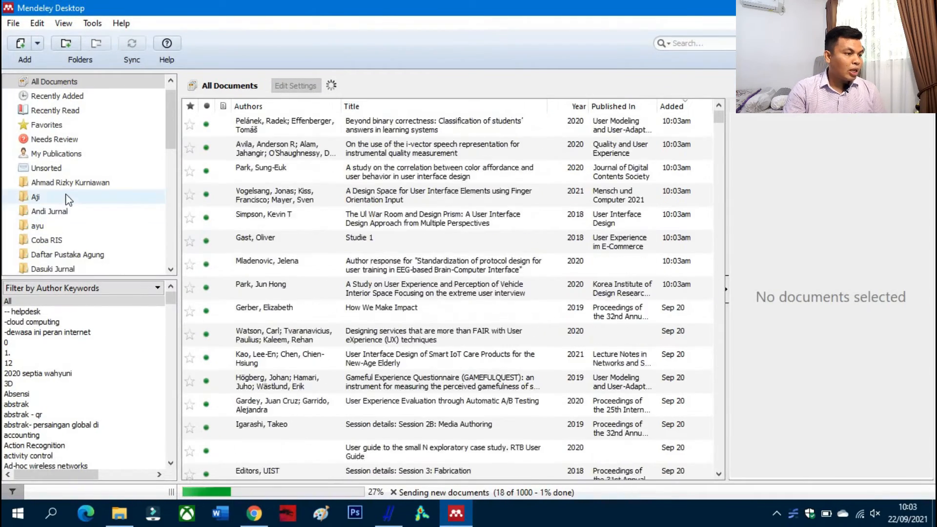
Create a new Mendeley library folder named CBR.
drag(173, 103, 167, 195)
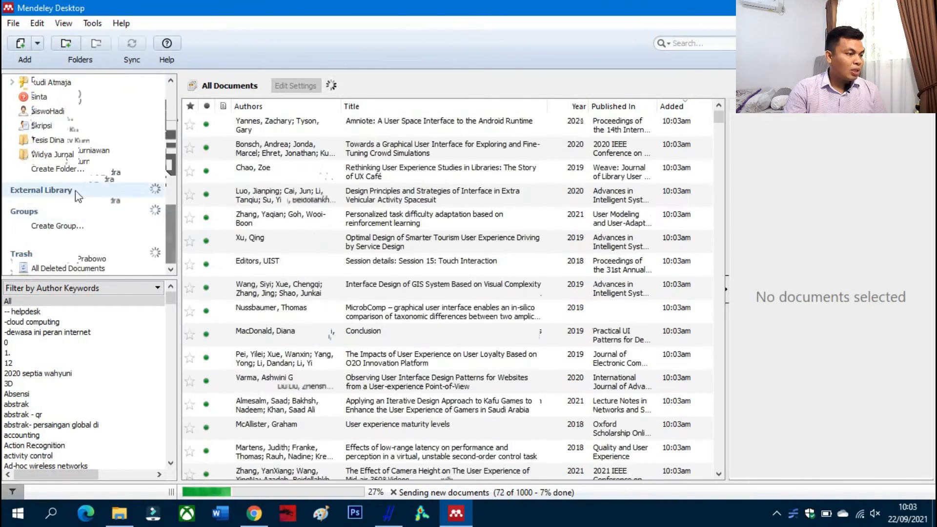
click(58, 168)
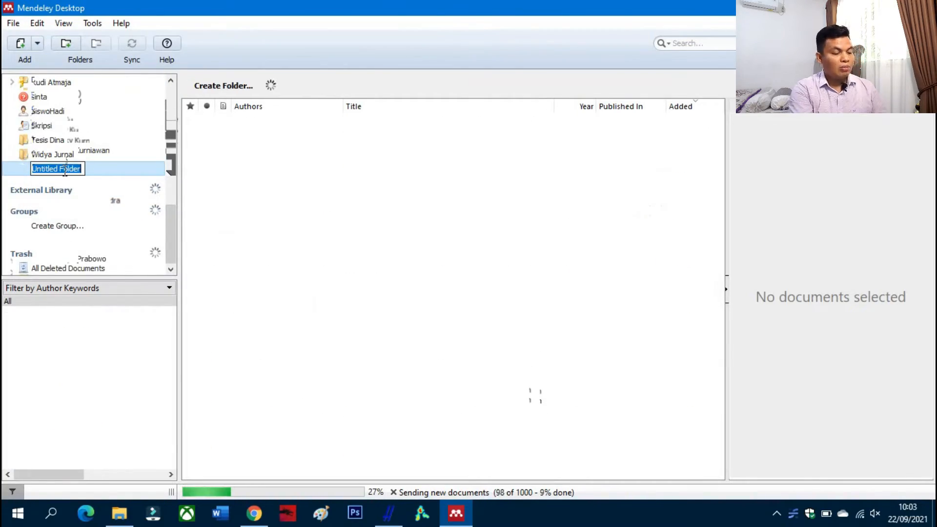
text(CBR)
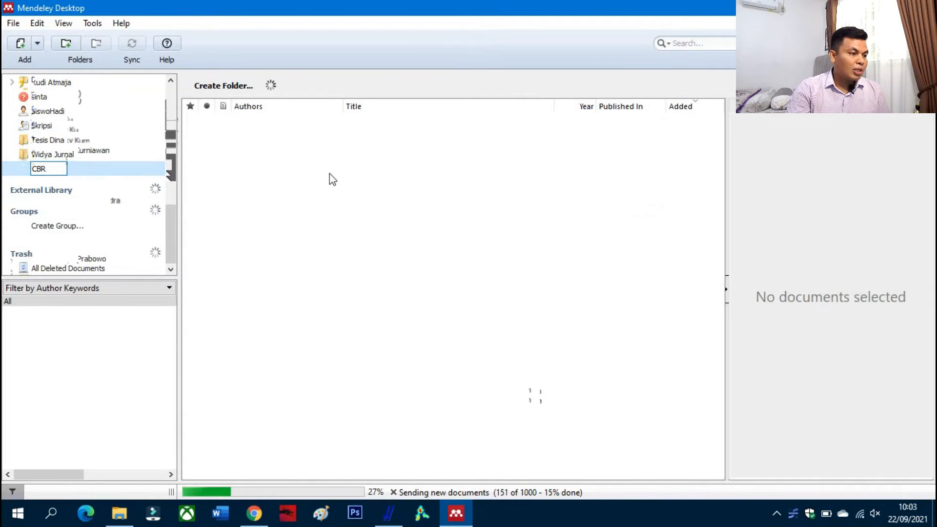
key(Return)
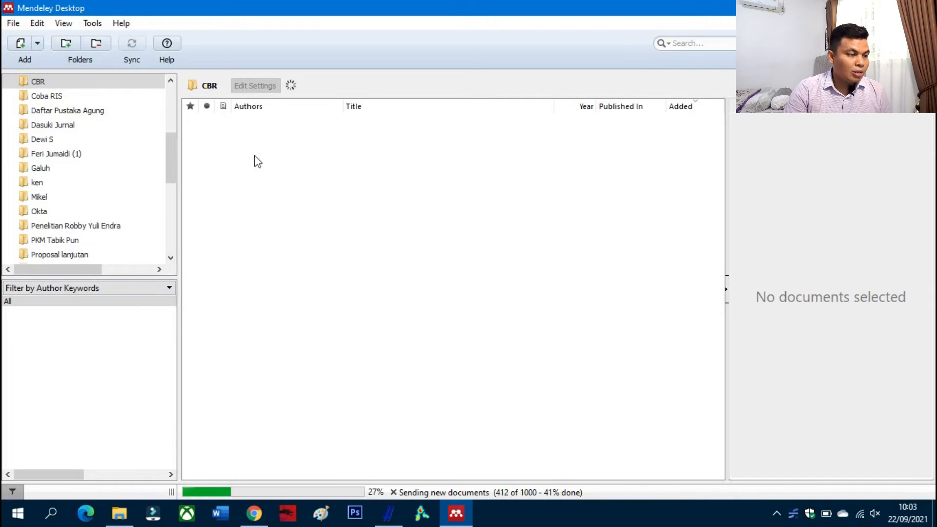
Add the file CBR.ris from Downloads to the CBR folder.
right_click(303, 225)
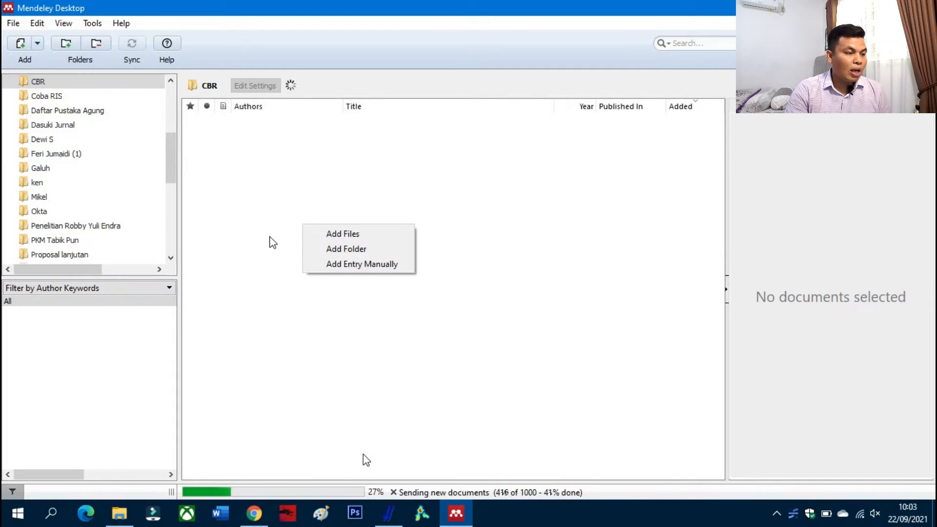
right_click(244, 172)
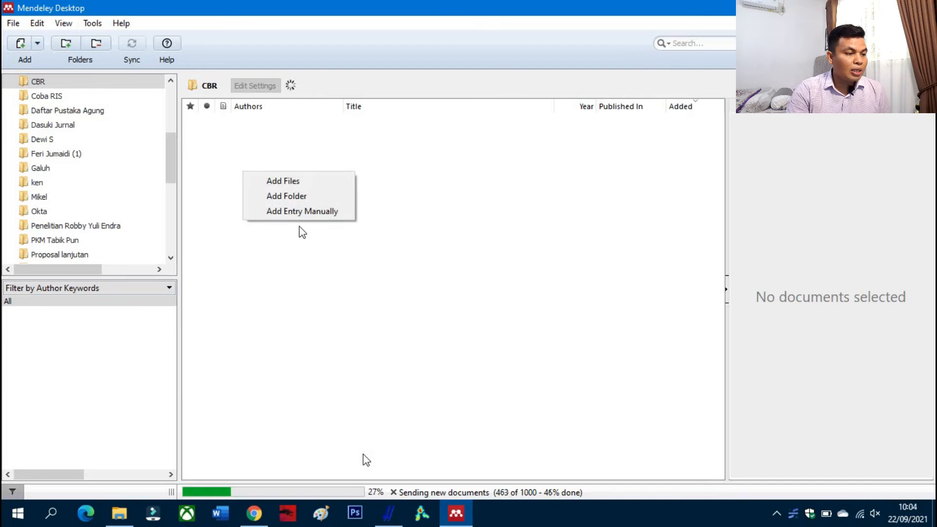
click(293, 183)
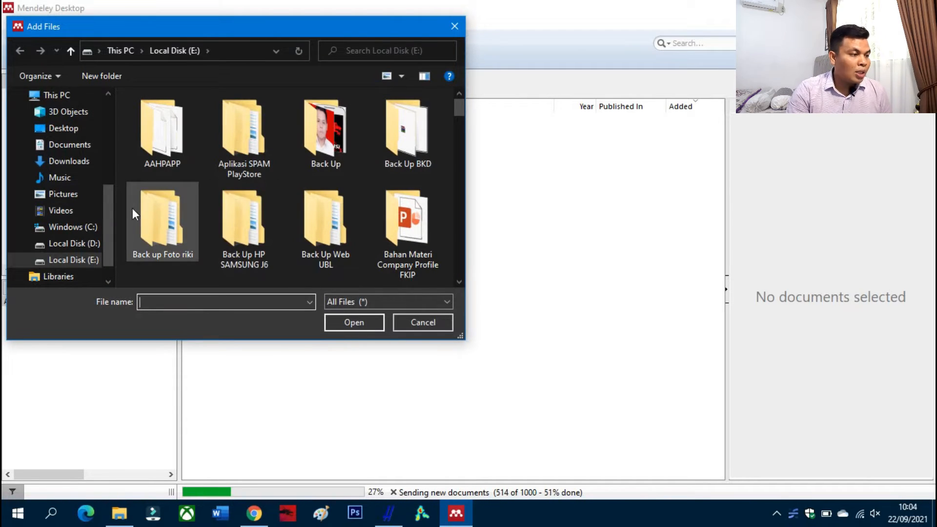
click(83, 165)
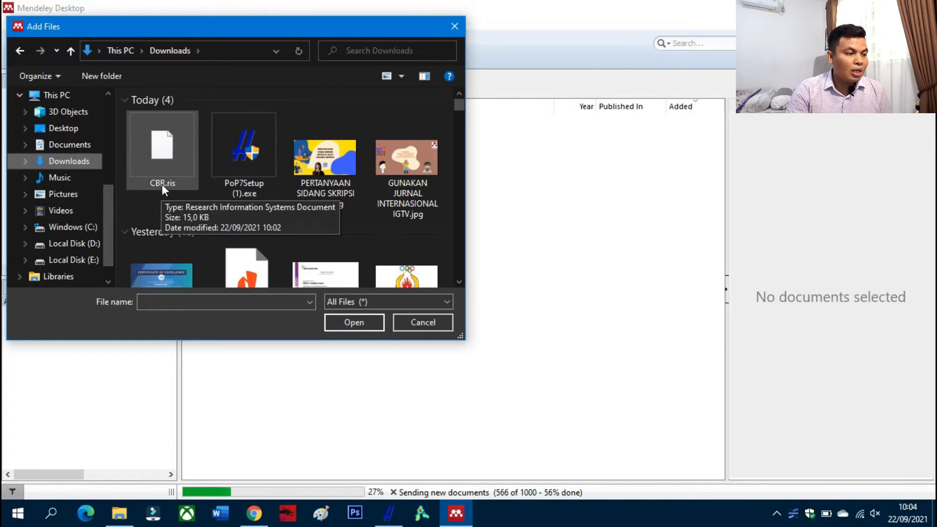
click(172, 164)
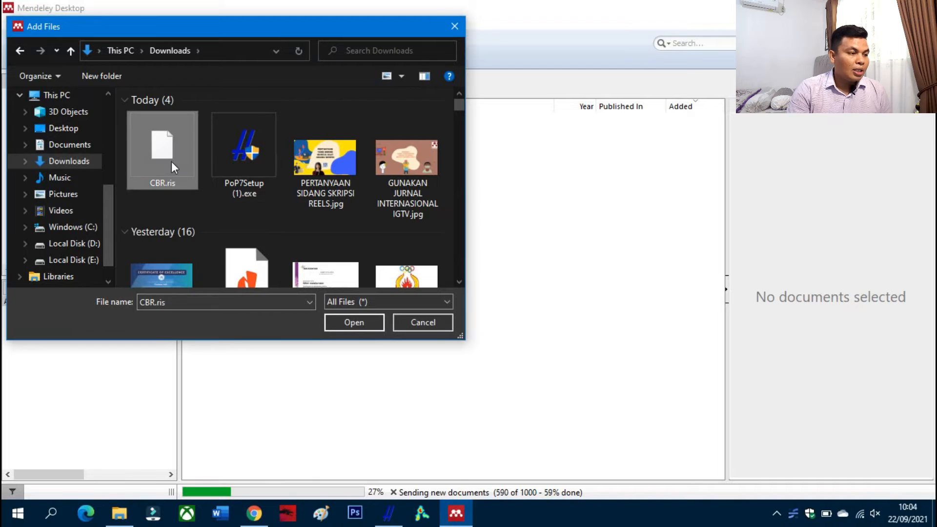
double_click(168, 153)
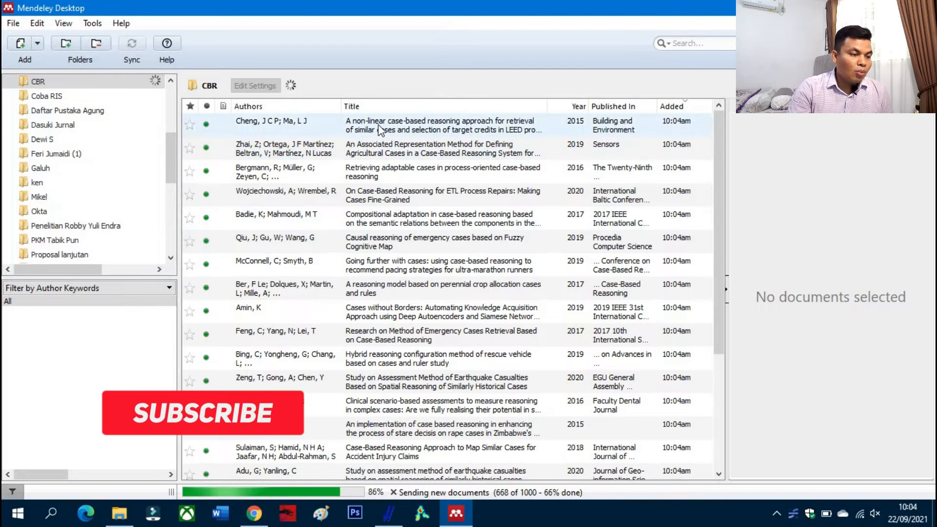
Look through the imported references and examine the details of "A non-linear case-based reasoning approach for retrieval of similar cases".
scroll(377, 220, down, 2)
scroll(376, 221, down, 1)
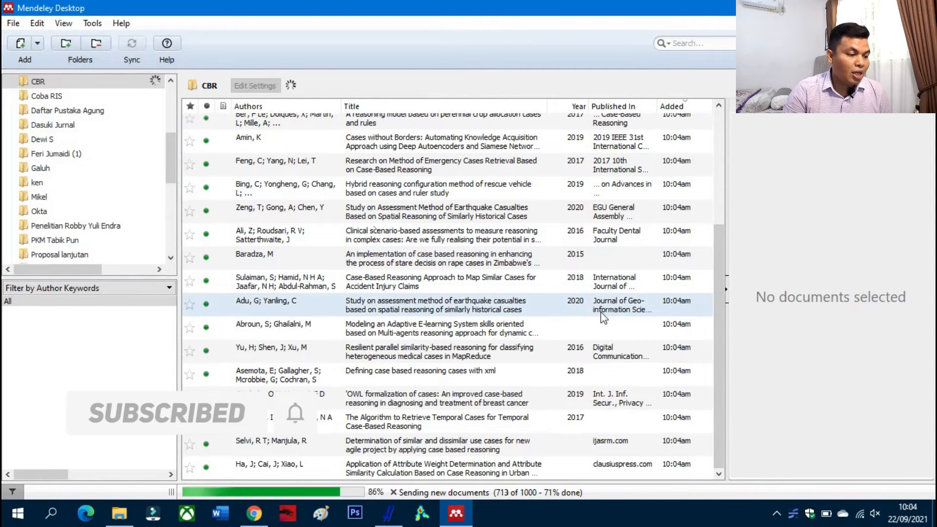
scroll(459, 356, up, 3)
click(376, 128)
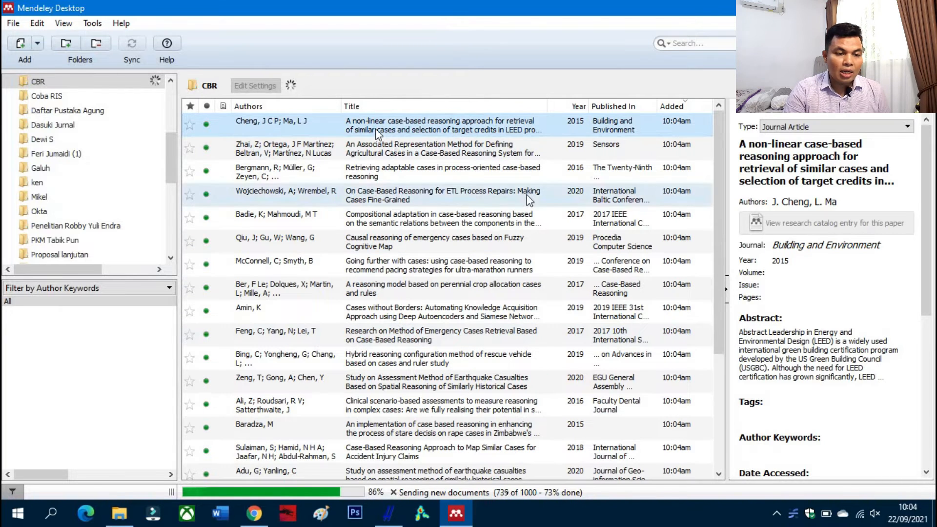
scroll(814, 262, down, 5)
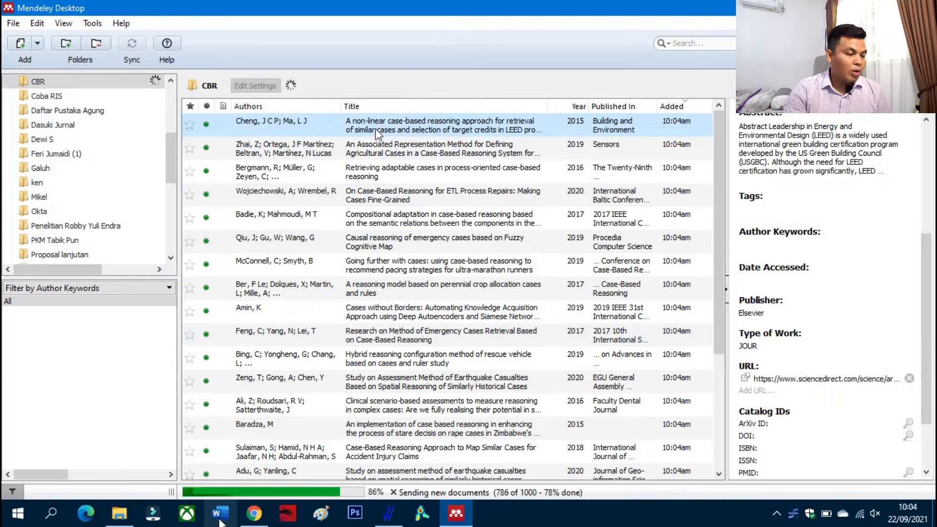
Switch to Word and start a Mendeley citation in the blank document.
click(226, 518)
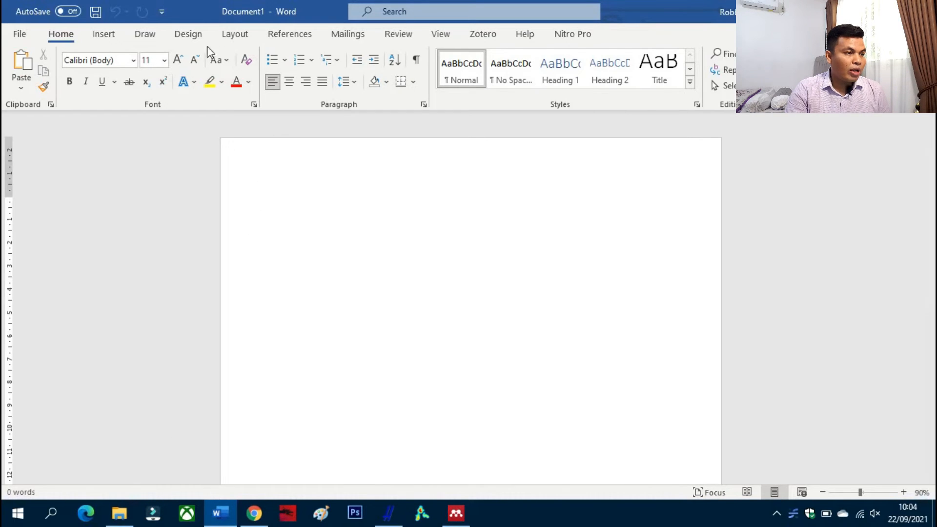
click(310, 37)
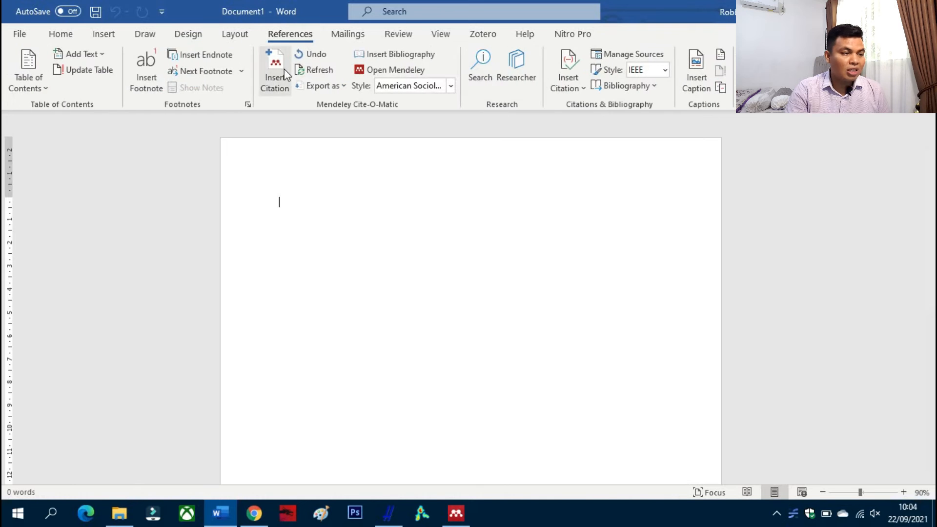
click(284, 69)
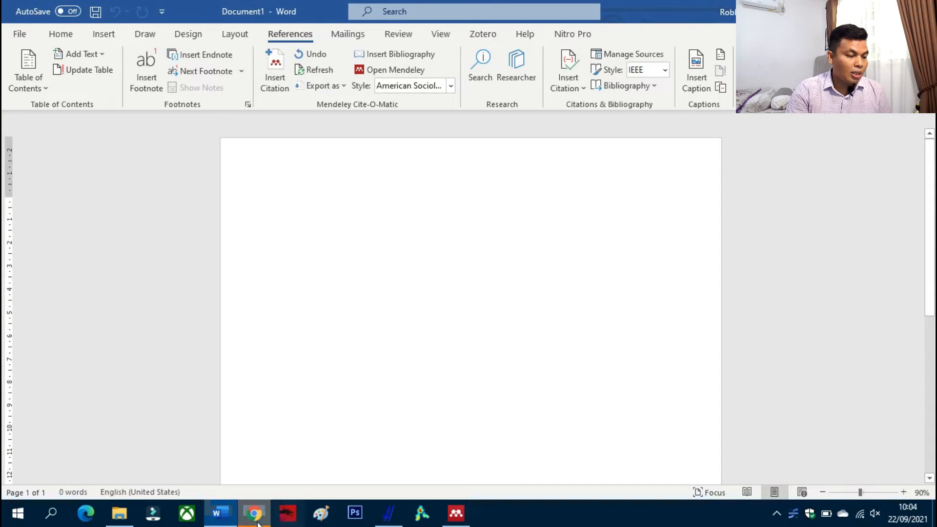
click(451, 515)
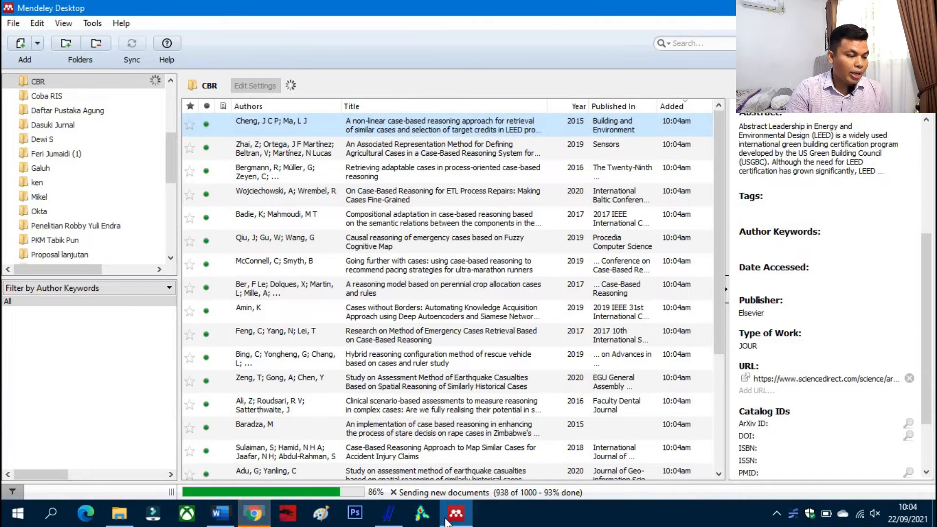
click(258, 513)
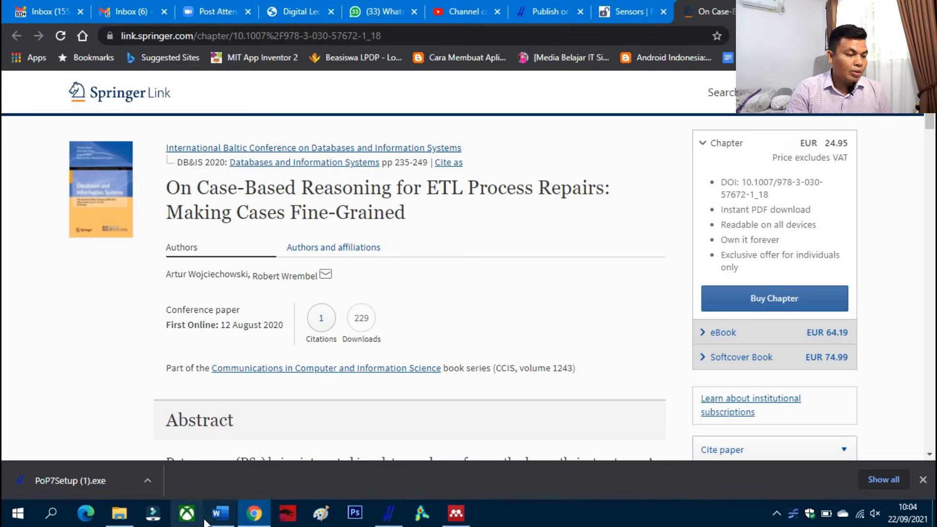
click(187, 514)
click(838, 71)
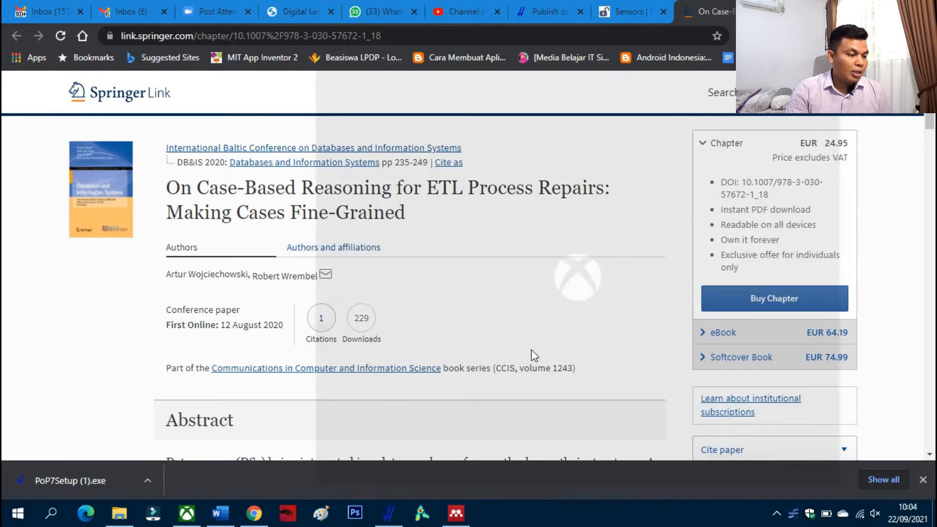
Return to Word and insert a Mendeley citation for the 2015 article "A non-linear case-based reasoning approach", searching by its first author's surname.
click(221, 514)
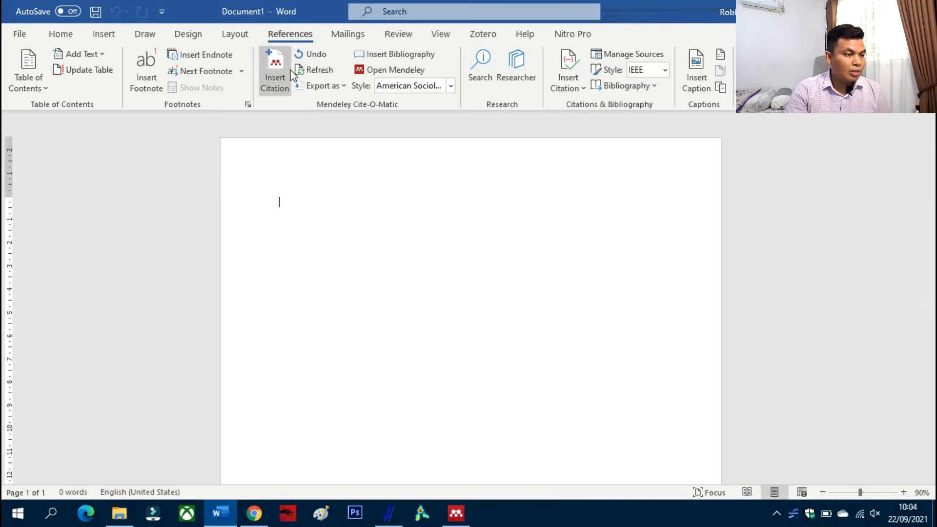
click(275, 78)
text(Cheng)
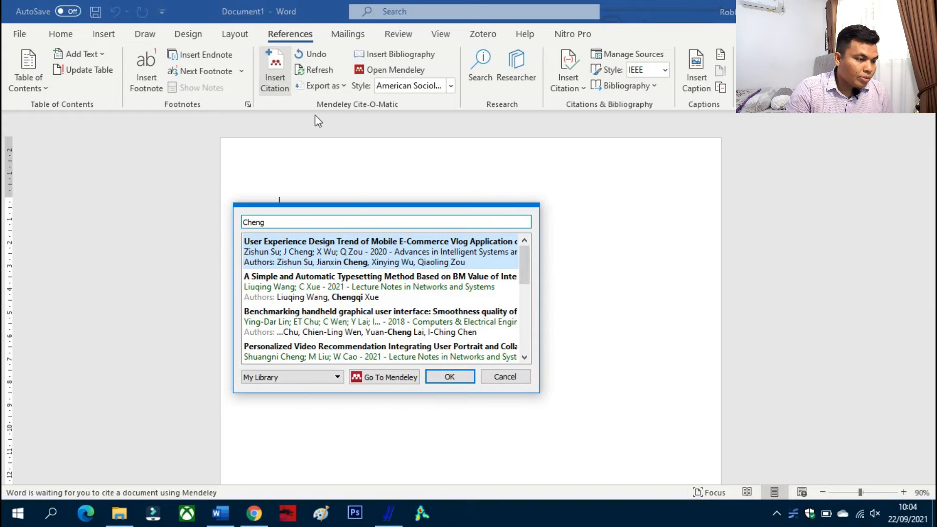
scroll(375, 255, down, 1)
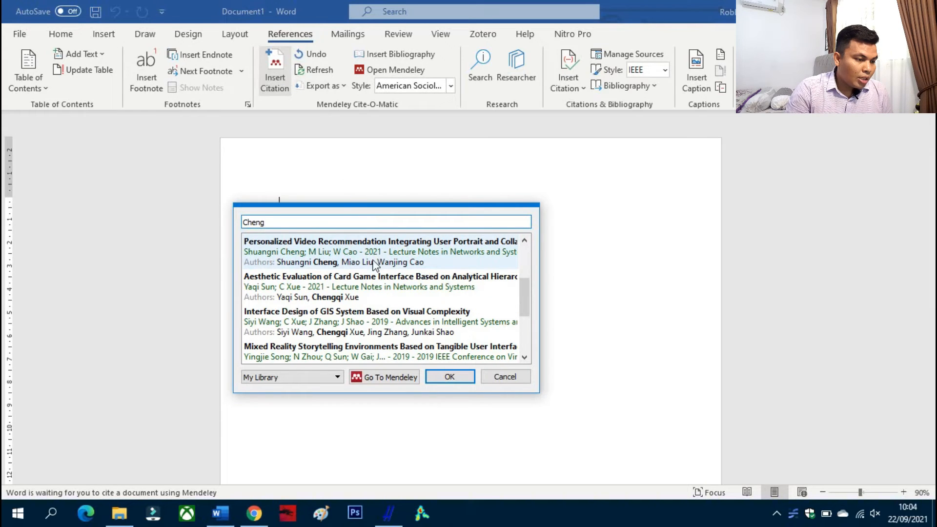
scroll(366, 285, down, 1)
scroll(495, 321, down, 1)
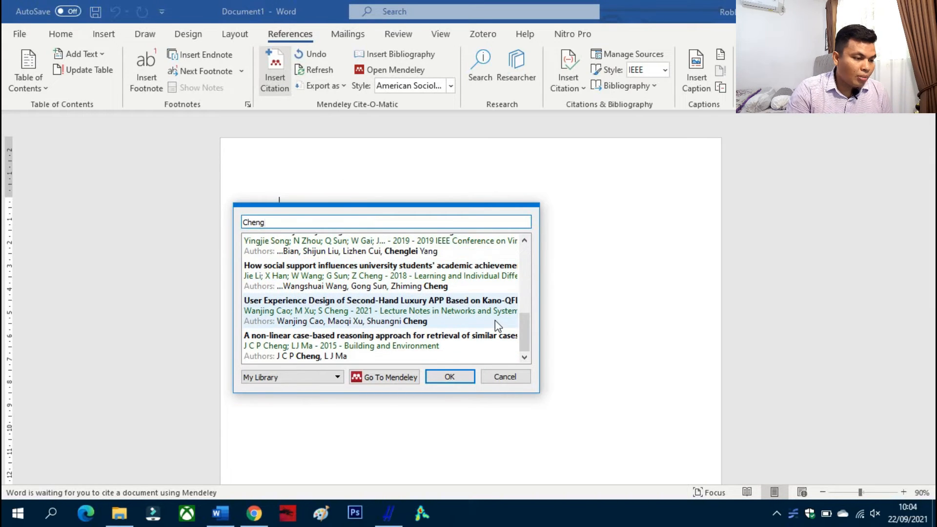
click(335, 378)
click(325, 380)
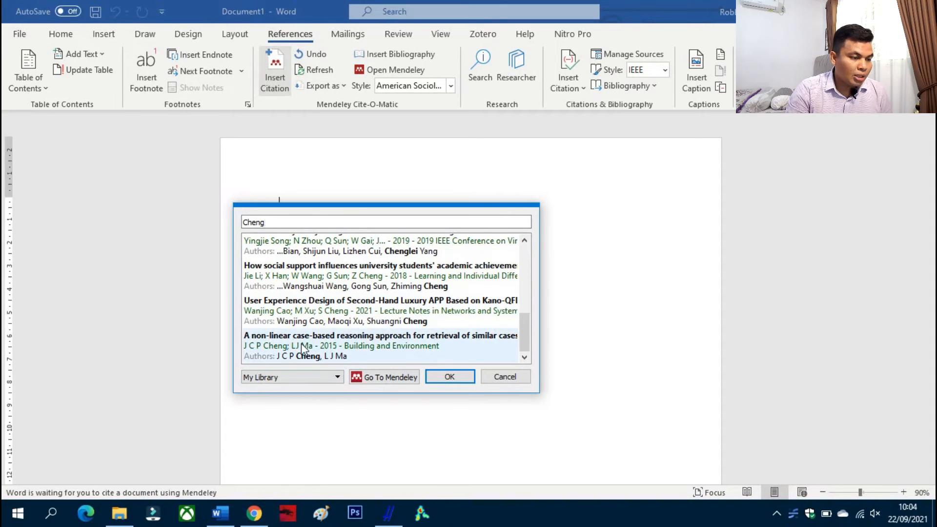
click(341, 345)
click(456, 241)
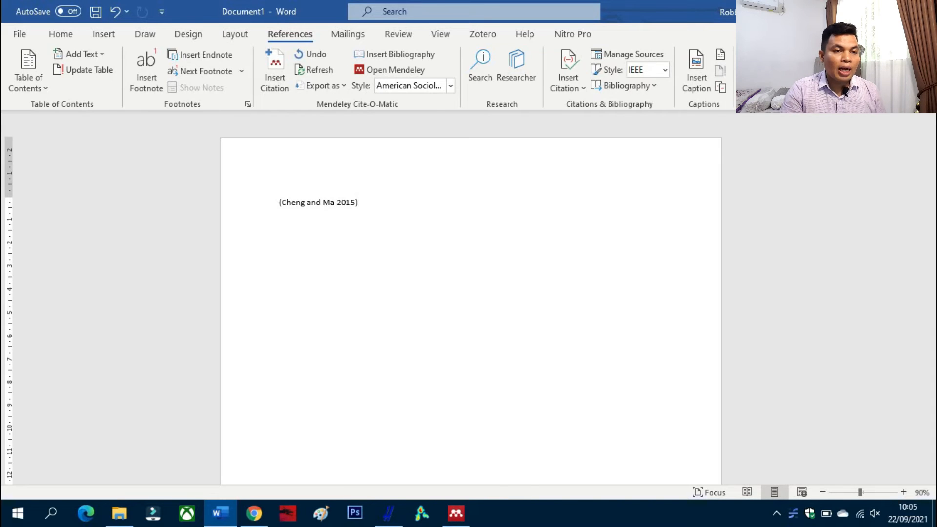
Return to Publish or Perish and create a new Crossref search.
key(alt+Tab)
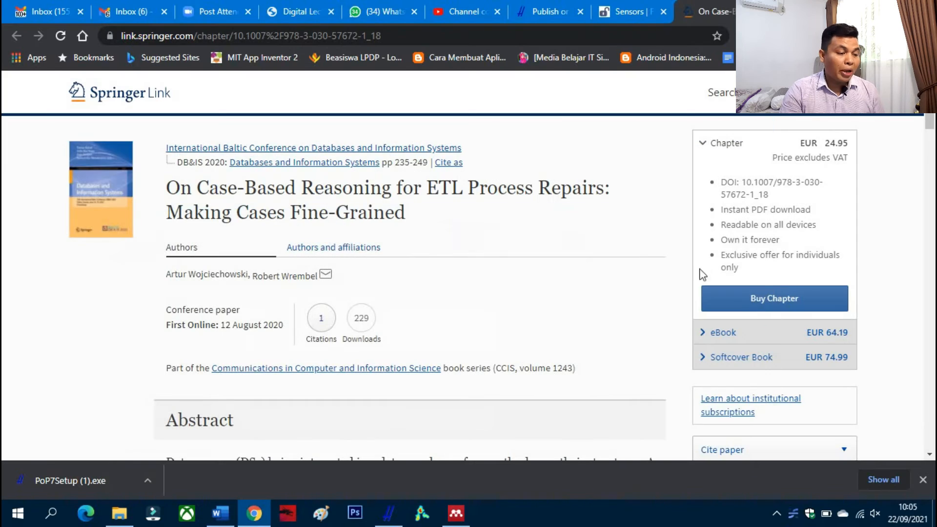
click(389, 512)
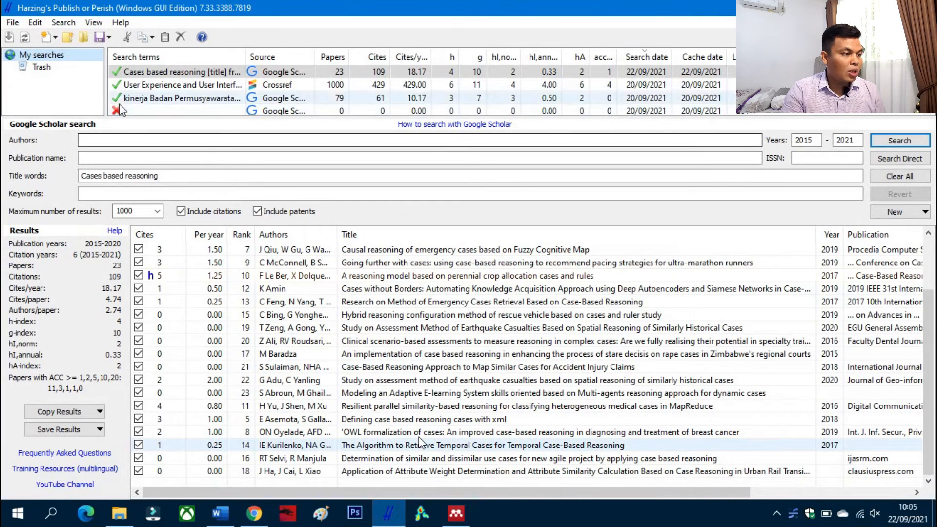
click(63, 24)
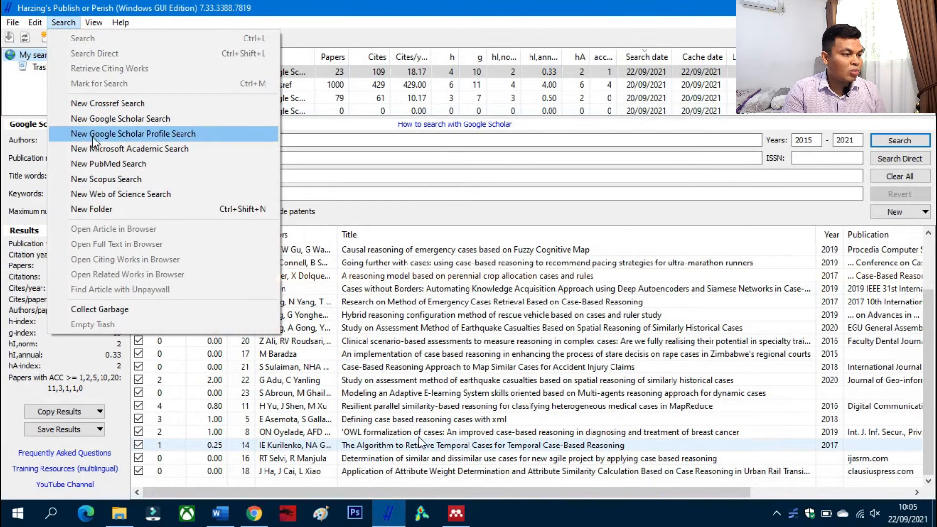
click(118, 107)
click(88, 193)
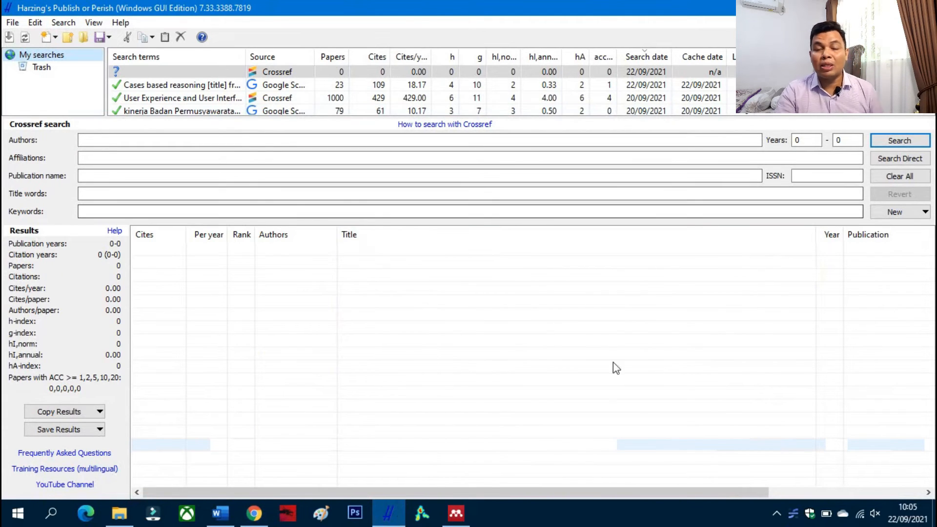